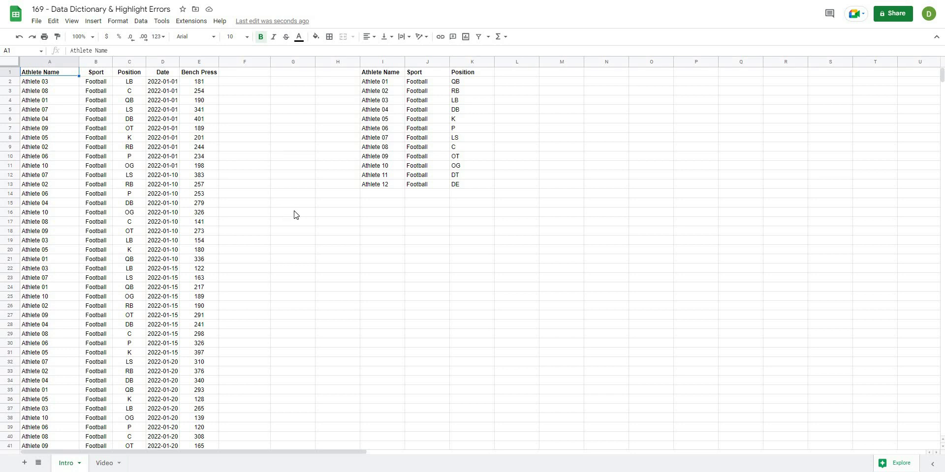
# Step: Set Athlete 01's sport to Soccer in cell J2 of the lookup list
pyautogui.click(295, 215)
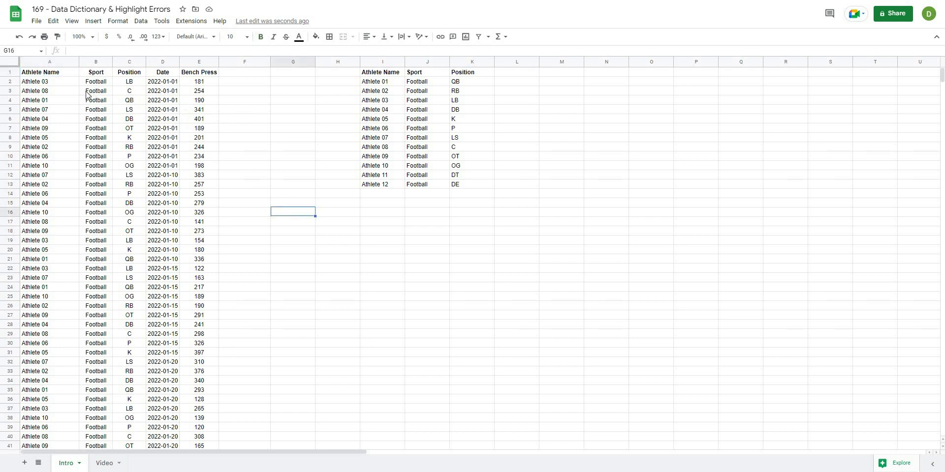
pyautogui.click(424, 85)
pyautogui.write('Socc')
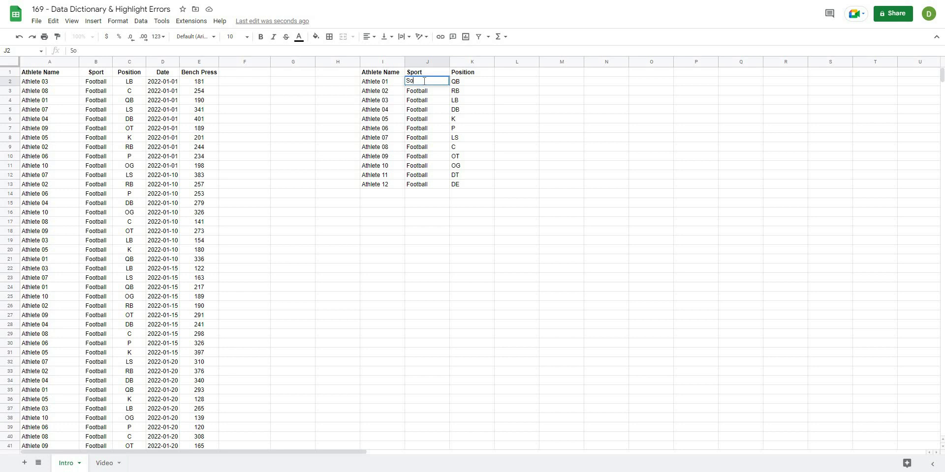
pyautogui.write('er')
pyautogui.press('Return')
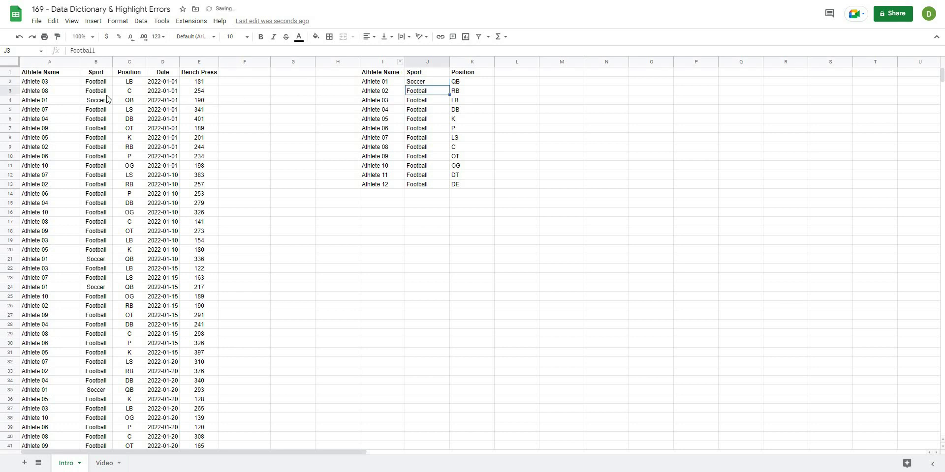
# Step: Rename Athlete 01 to Athlete 011 in cell I2 so its data rows turn red
pyautogui.click(276, 278)
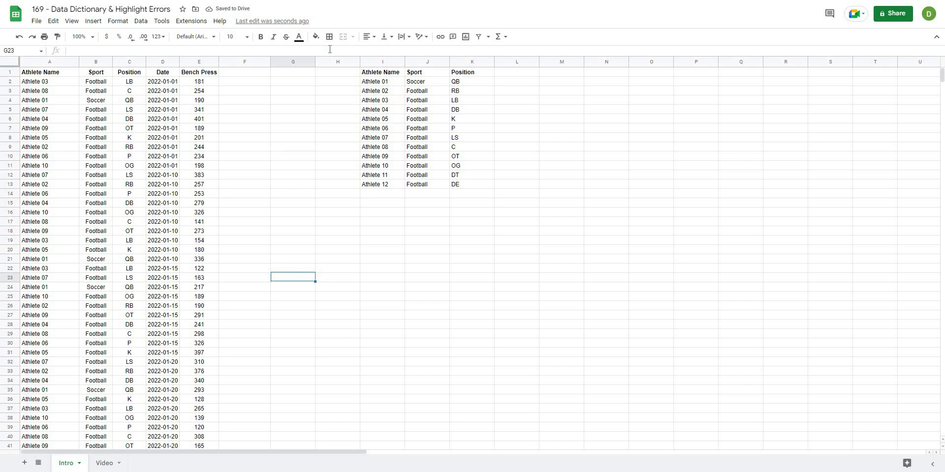
pyautogui.click(388, 83)
pyautogui.press('F2')
pyautogui.write('1')
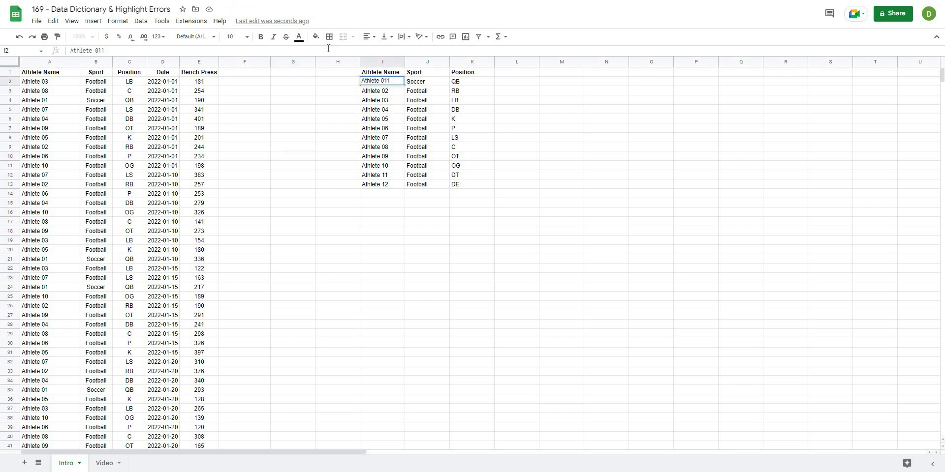
pyautogui.press('Return')
pyautogui.click(295, 305)
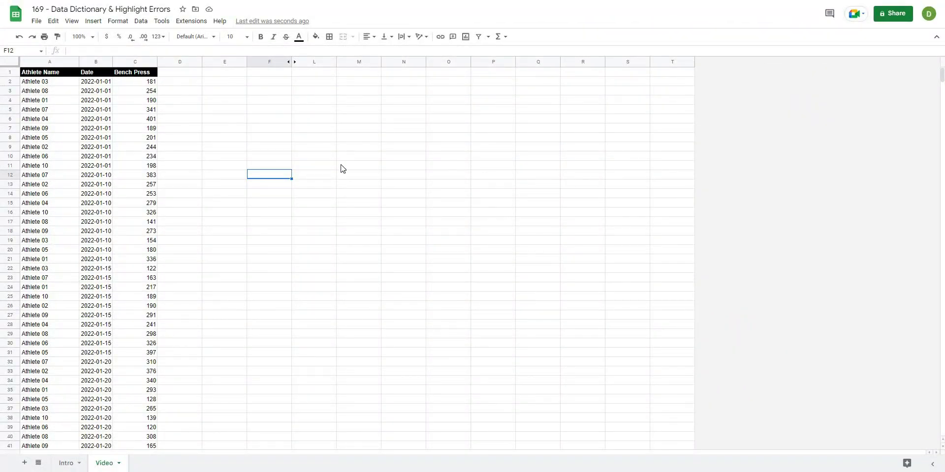
# Step: On the Video sheet, unhide columns G–K between columns F and L
pyautogui.click(342, 165)
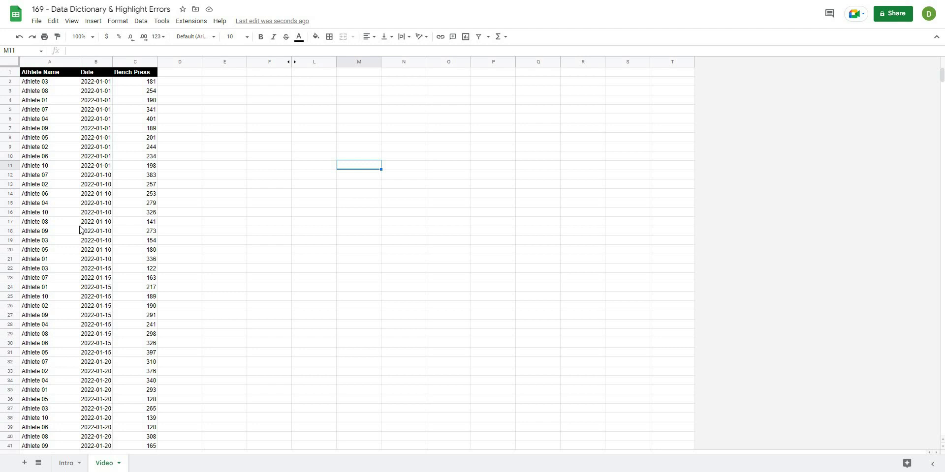
pyautogui.click(256, 197)
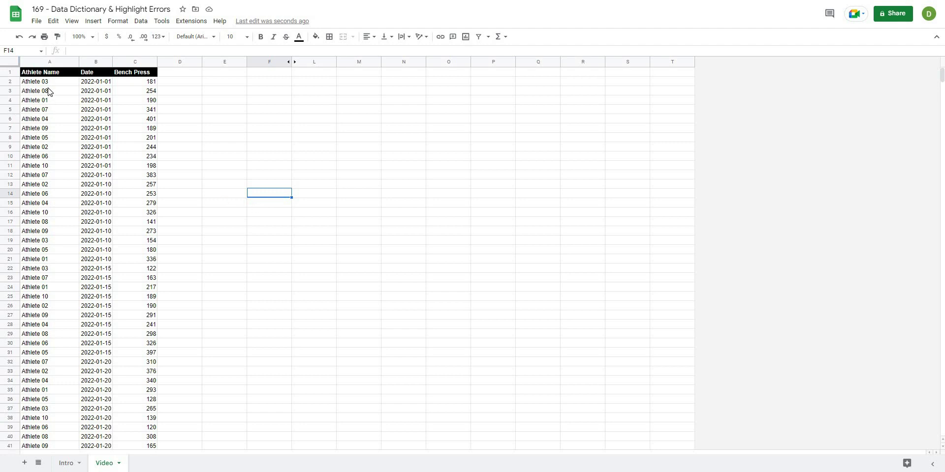
pyautogui.click(309, 101)
pyautogui.click(294, 61)
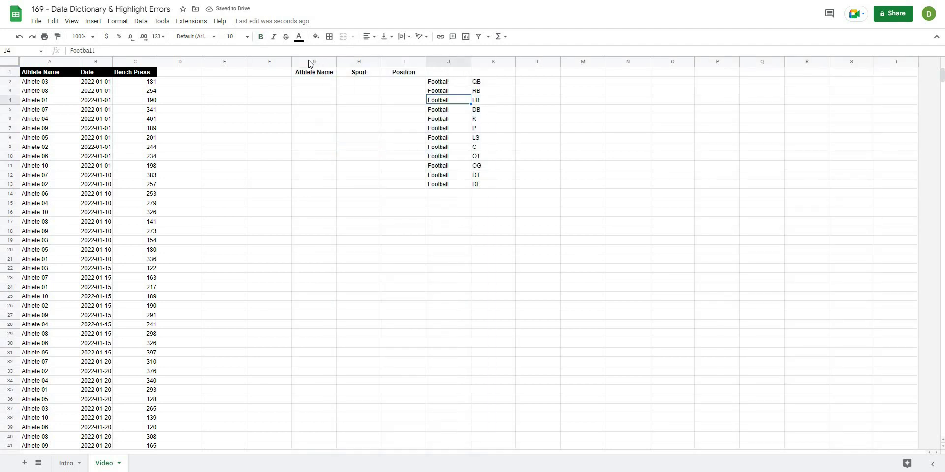
# Step: Review the revealed Athlete Name, Sport and Position columns and select cell G2
pyautogui.click(307, 61)
pyautogui.keyDown('shift'); pyautogui.click(406, 60); pyautogui.keyUp('shift')
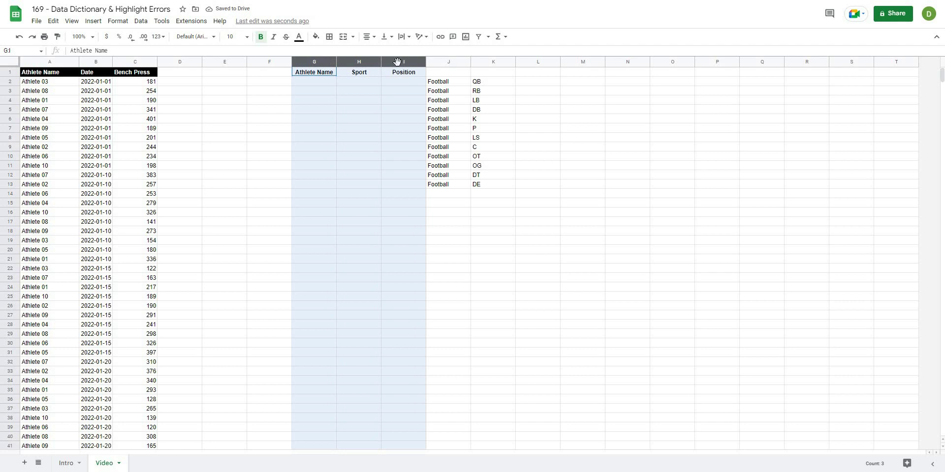
pyautogui.click(350, 93)
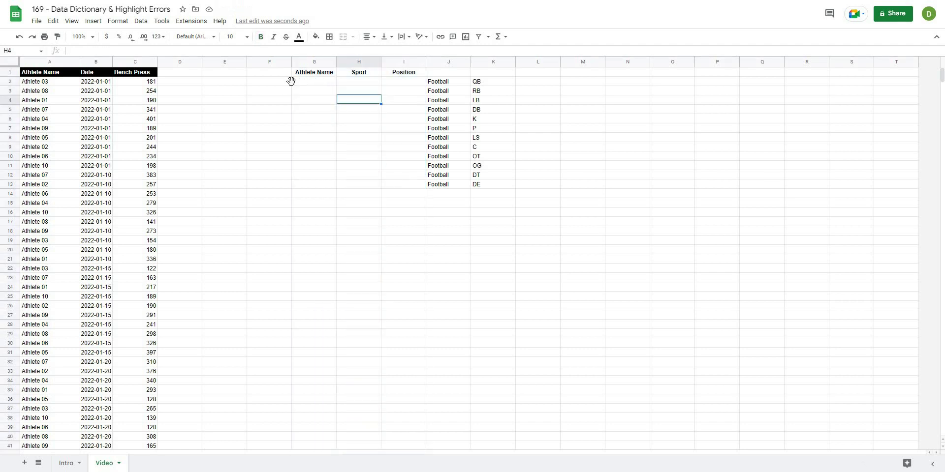
pyautogui.click(289, 81)
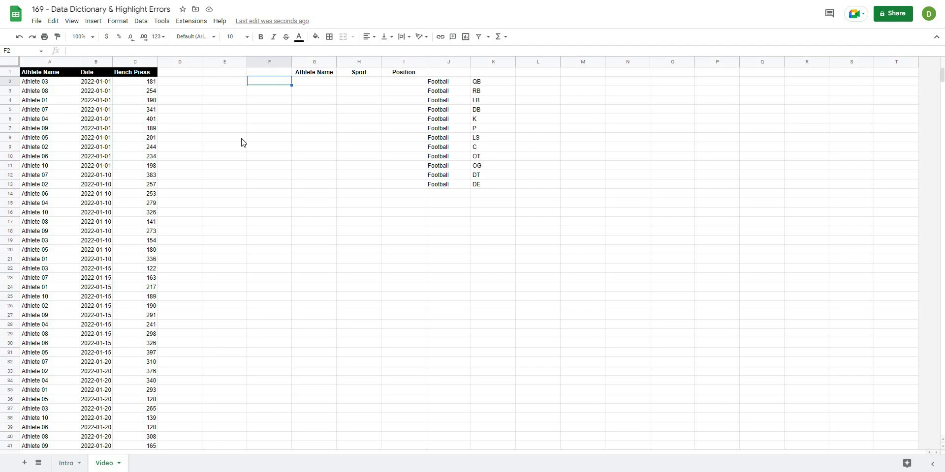
pyautogui.click(317, 84)
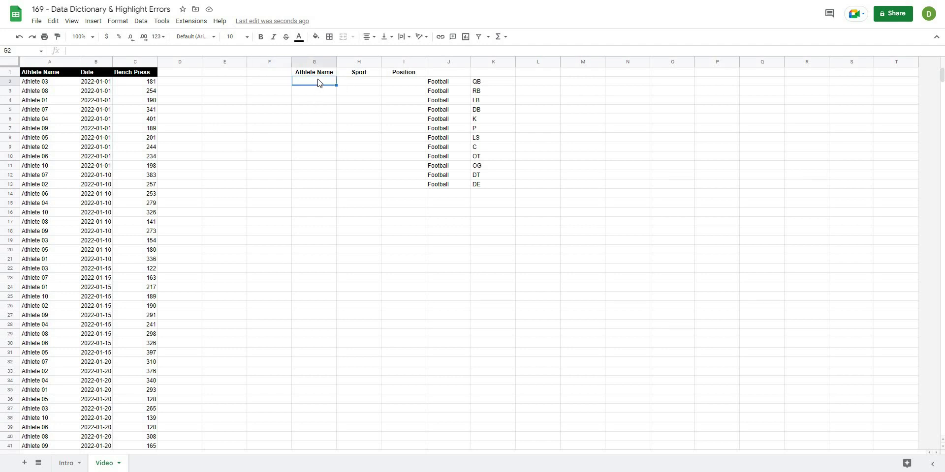
pyautogui.click(365, 85)
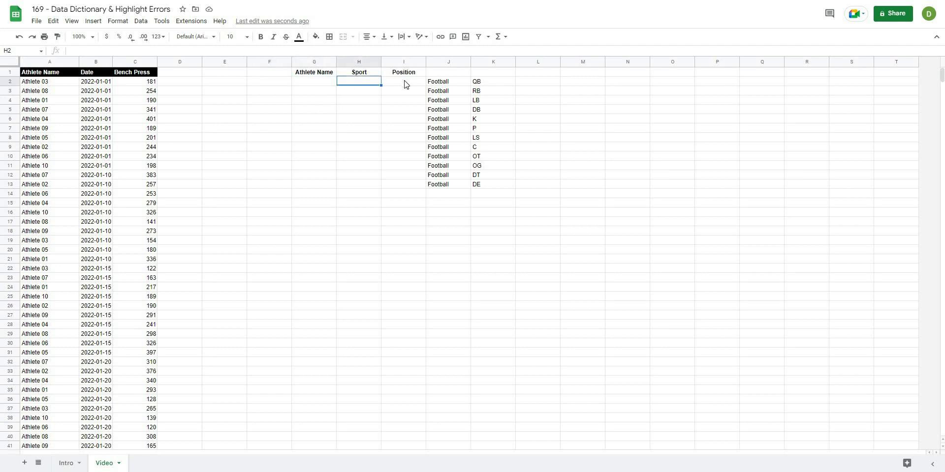
pyautogui.click(319, 84)
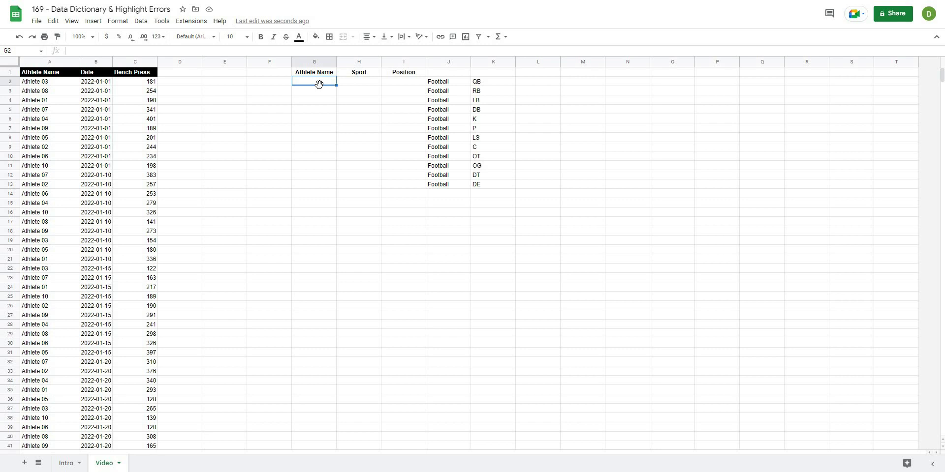
# Step: Enter =sort(unique(A2:A)) in G2, fixing the missing-parenthesis error, to list Athlete 01–12
pyautogui.write('=u')
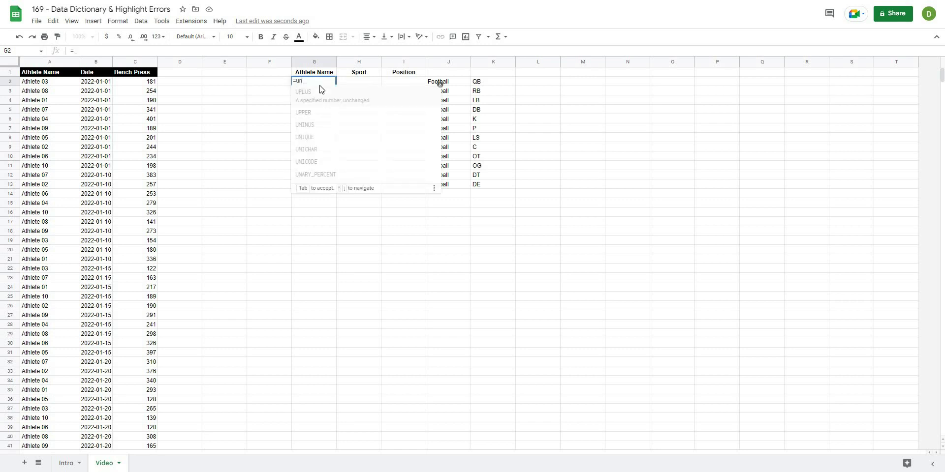
pyautogui.write('nique(')
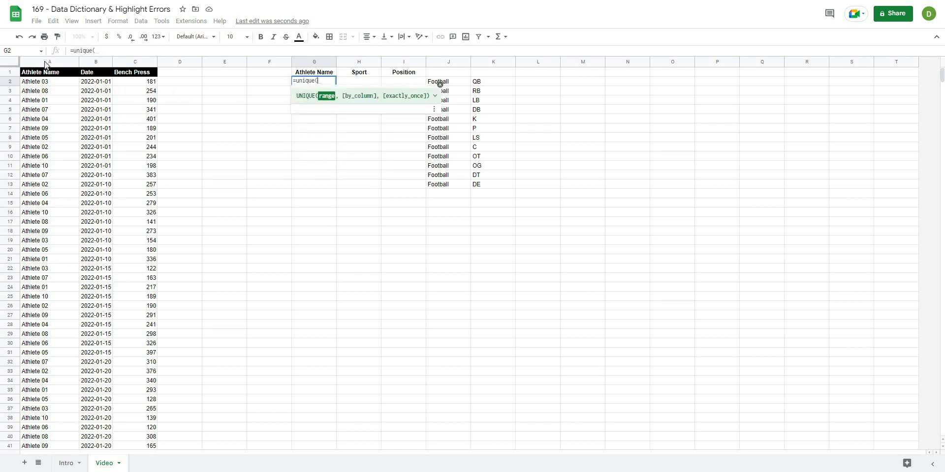
pyautogui.click(46, 63)
pyautogui.write('2')
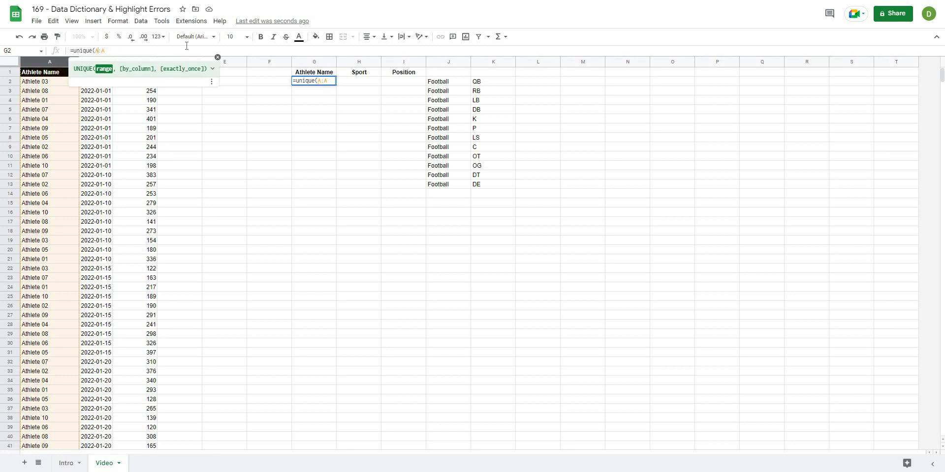
pyautogui.press('Left')
pyautogui.press('Left')
pyautogui.write('2')
pyautogui.write(')')
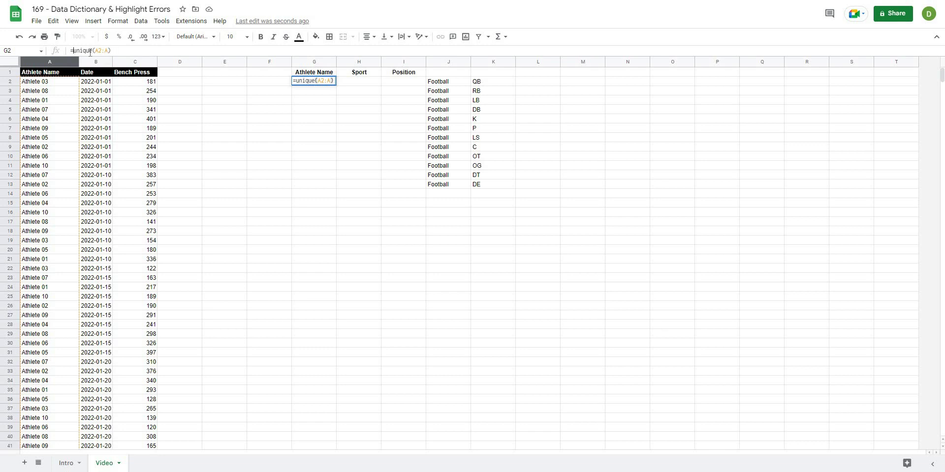
pyautogui.write('sort')
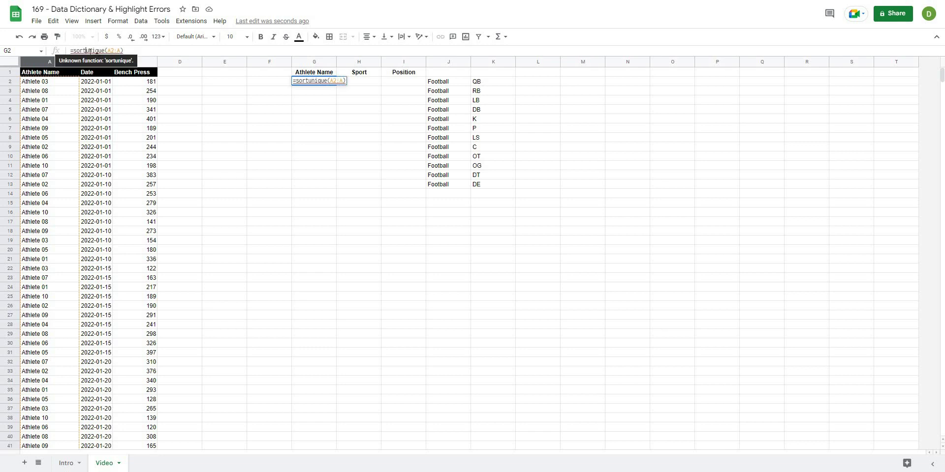
pyautogui.press('End')
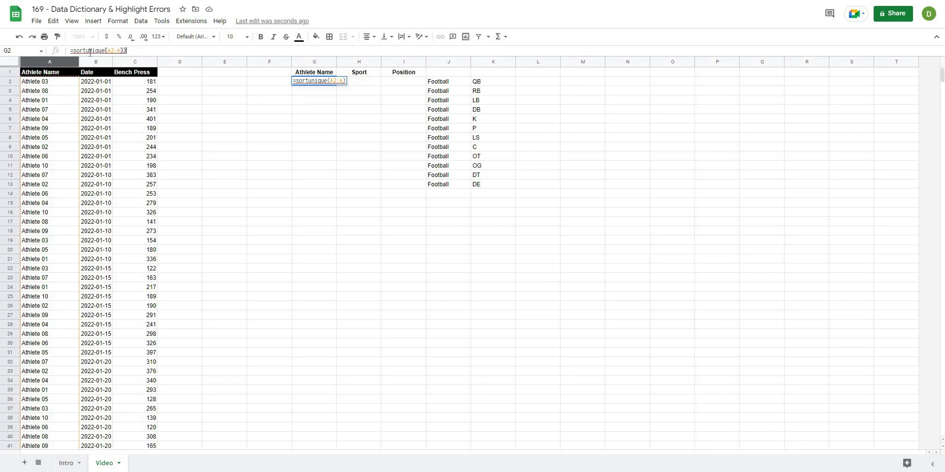
pyautogui.write(')')
pyautogui.press('Return')
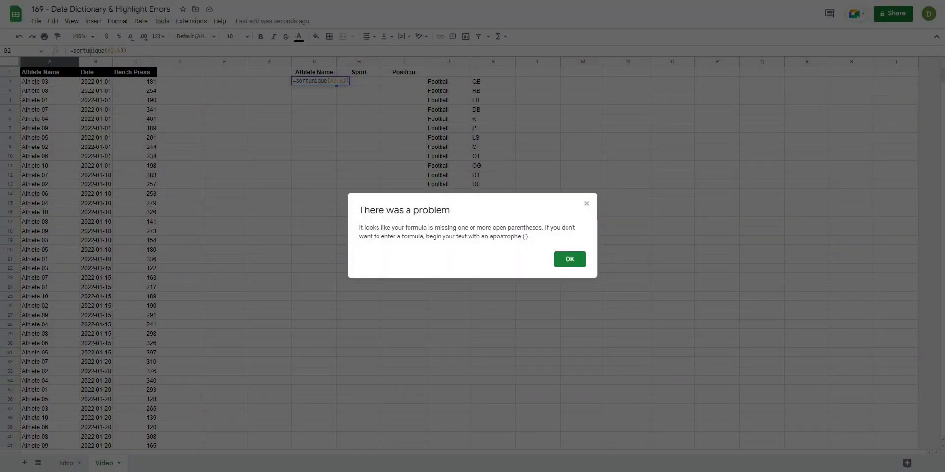
pyautogui.press('Return')
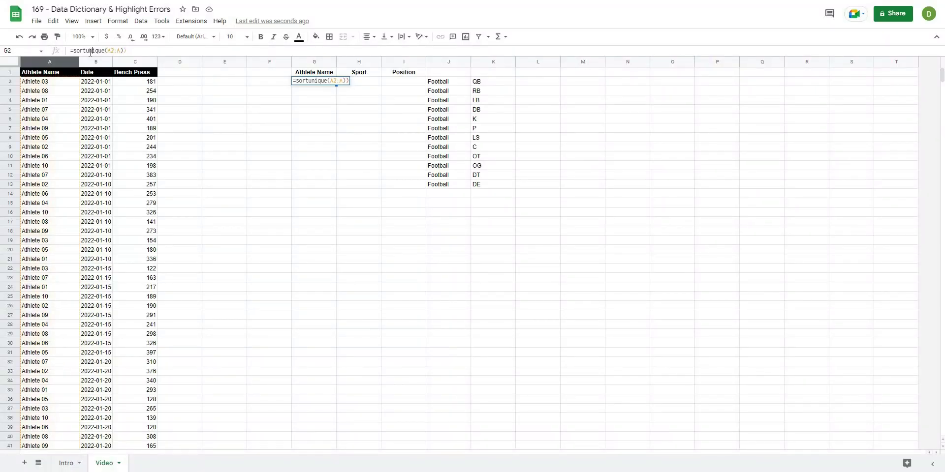
pyautogui.write('(')
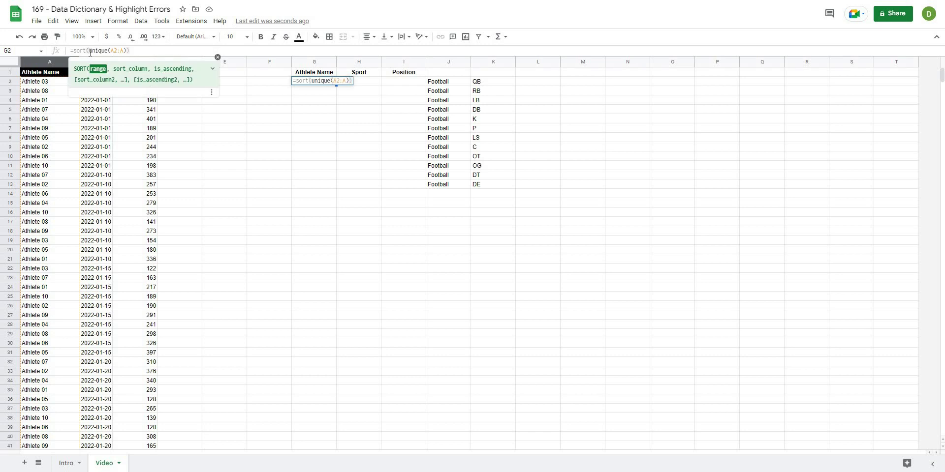
pyautogui.press('Return')
pyautogui.click(348, 234)
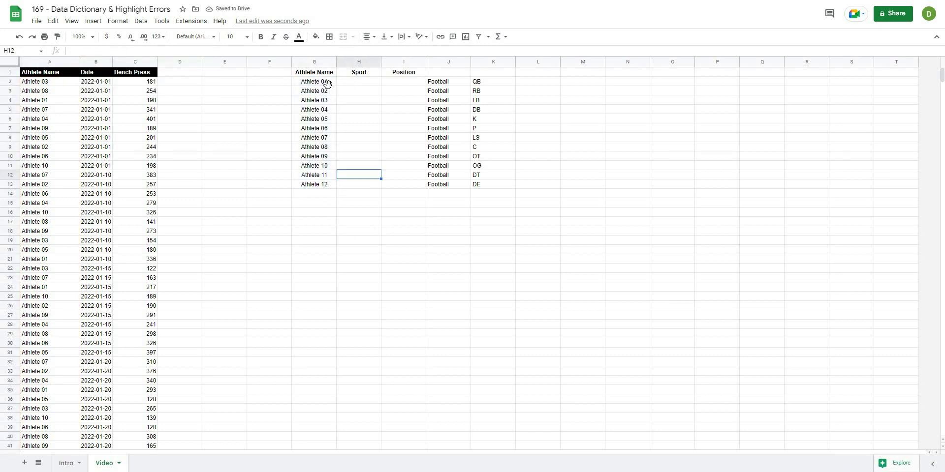
# Step: Convert the G2:G13 athlete names to plain values with Paste special > Values only
pyautogui.click(326, 83)
pyautogui.click(372, 203)
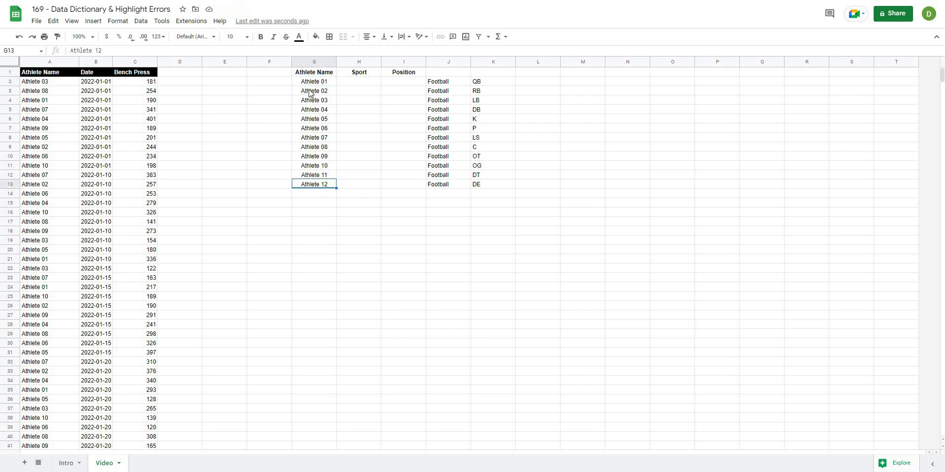
pyautogui.moveTo(313, 84); pyautogui.dragTo(323, 187)
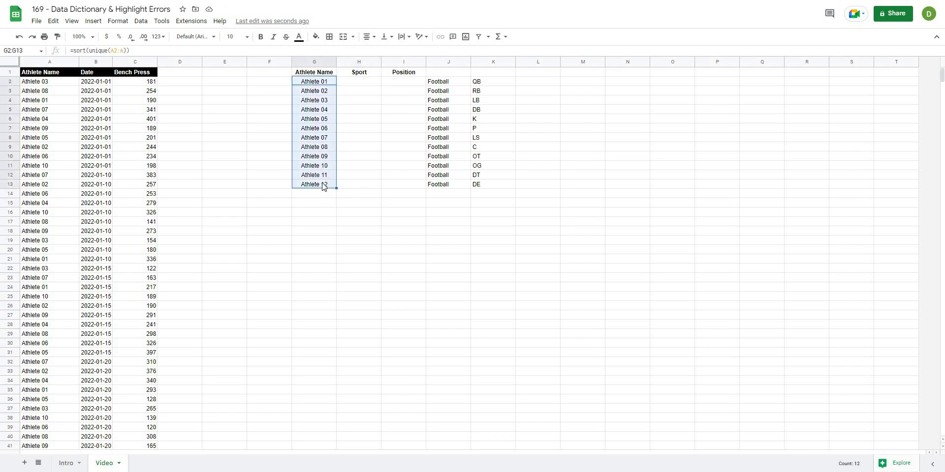
pyautogui.rightClick(303, 84)
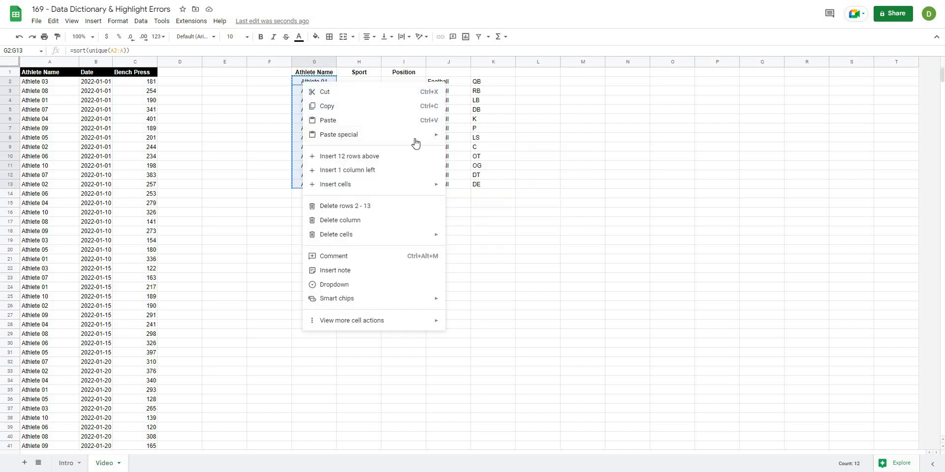
pyautogui.moveTo(373, 134)
pyautogui.click(467, 138)
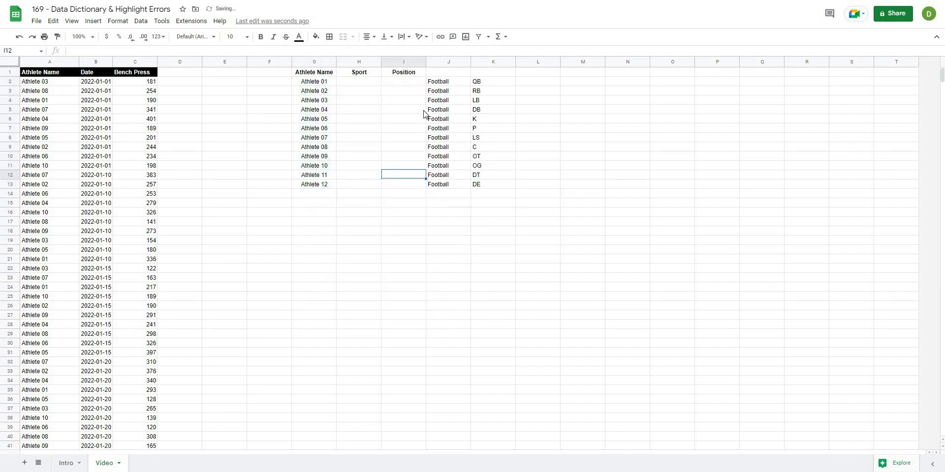
# Step: Move the Football and position entries from J2:K13 onto H2:I13
pyautogui.moveTo(438, 83)
pyautogui.mouseDown()
pyautogui.moveTo(477, 187)
pyautogui.moveTo(377, 192)
pyautogui.mouseUp()
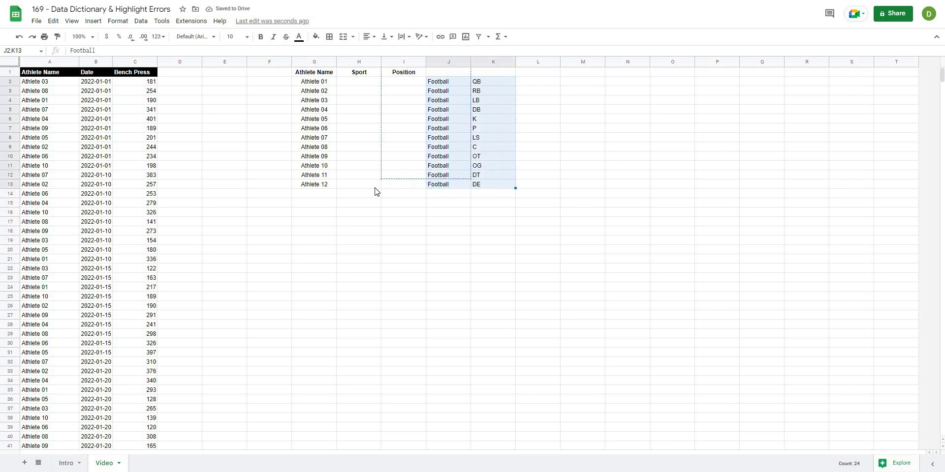
pyautogui.click(378, 220)
pyautogui.moveTo(359, 221); pyautogui.dragTo(366, 230)
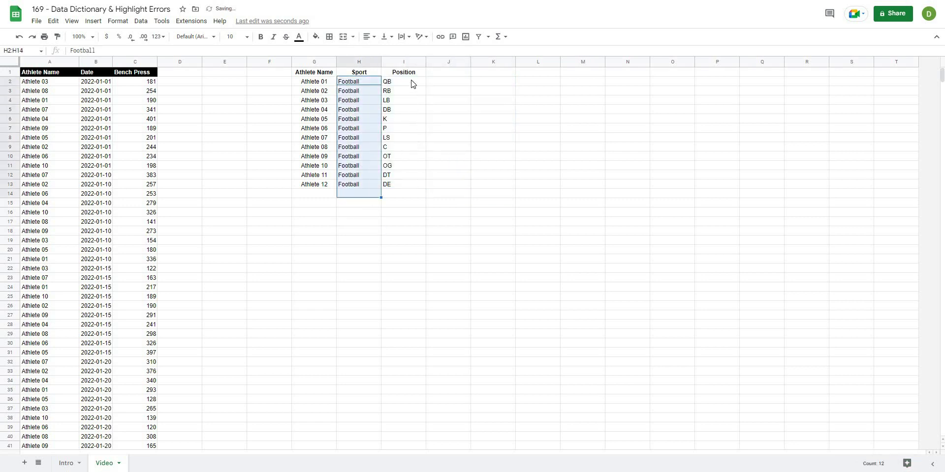
pyautogui.moveTo(401, 81); pyautogui.dragTo(413, 186)
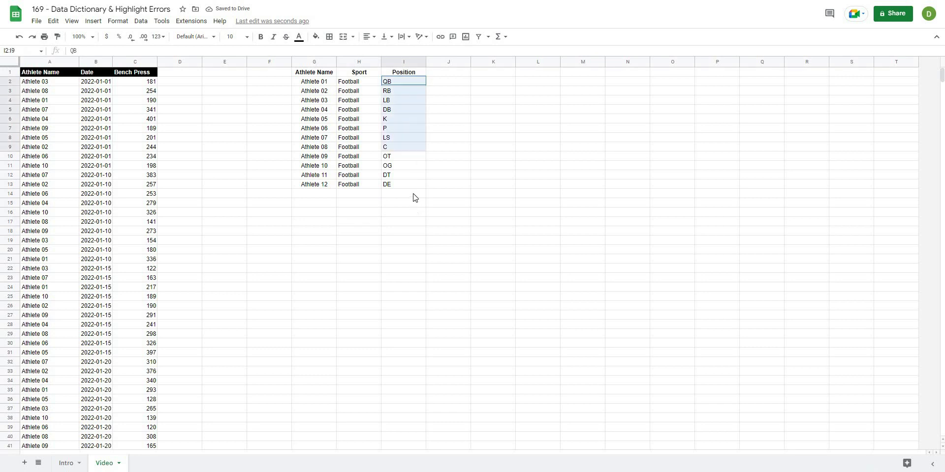
pyautogui.click(507, 169)
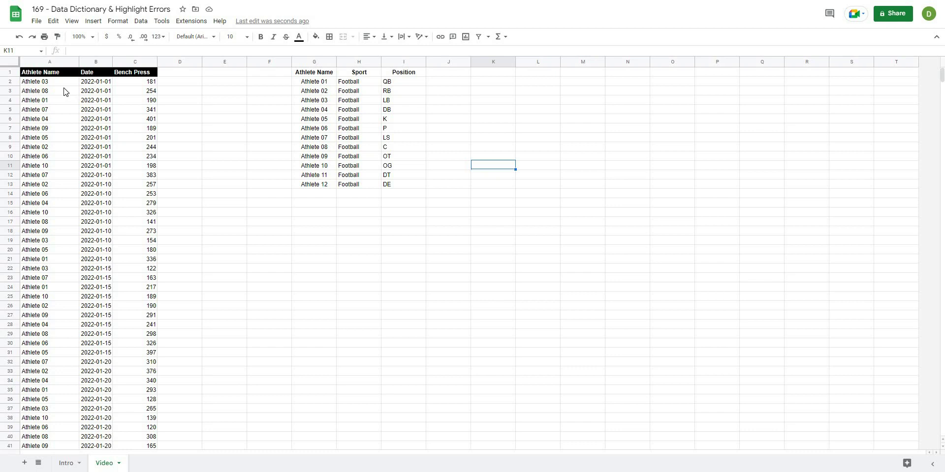
# Step: Enter the heading 'Error Formula' in cell E1
pyautogui.click(180, 95)
pyautogui.click(215, 74)
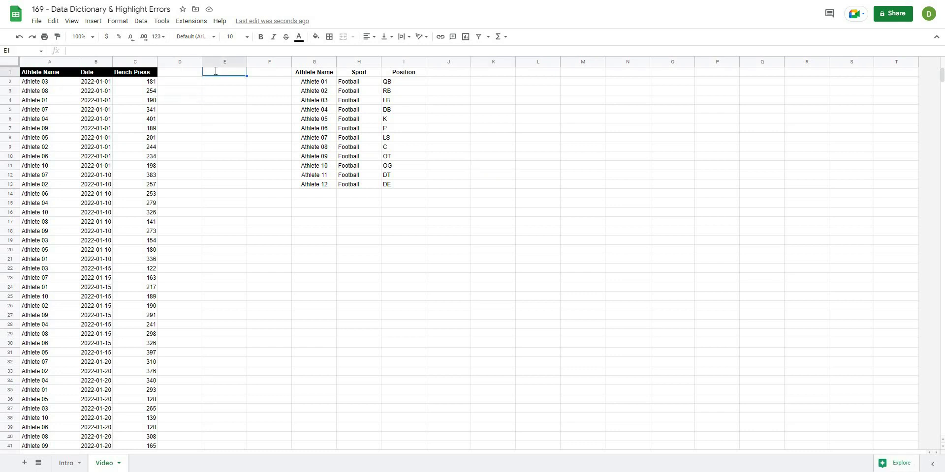
pyautogui.write('Error Form')
pyautogui.write('ula')
pyautogui.press('Return')
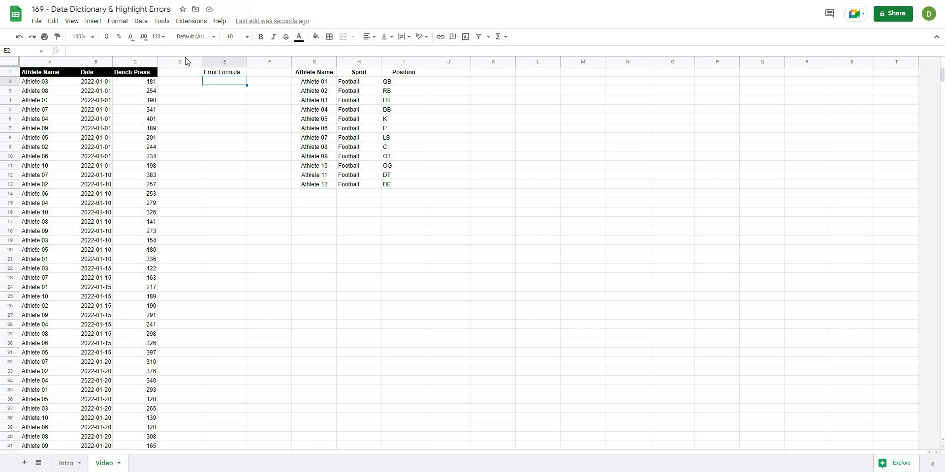
# Step: Compare A2 with the Athlete Name list in column G, then select cell E2
pyautogui.click(63, 84)
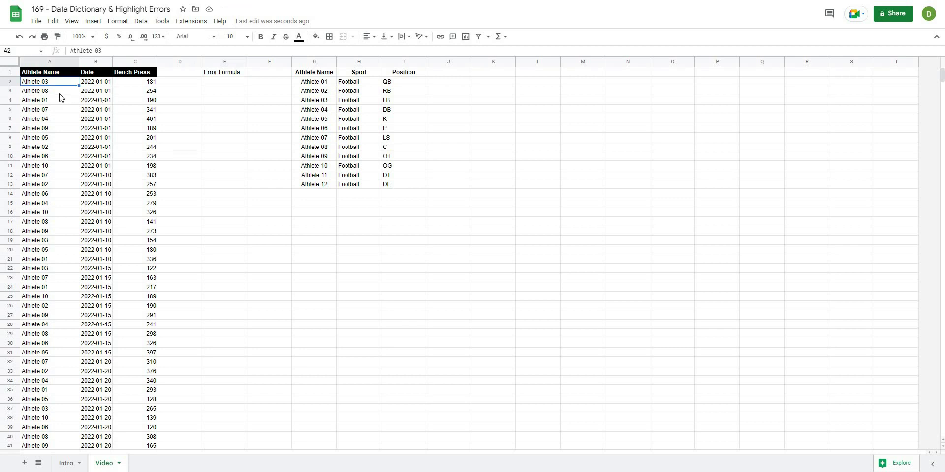
pyautogui.moveTo(314, 82); pyautogui.dragTo(319, 315)
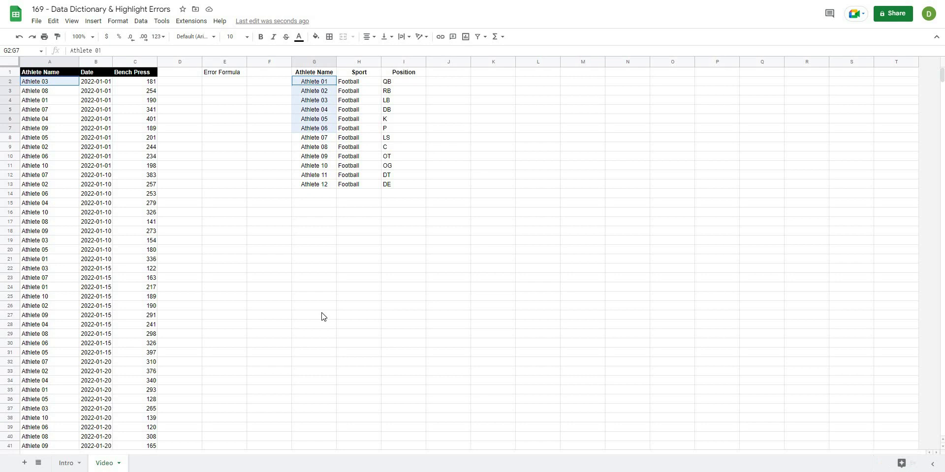
pyautogui.click(475, 268)
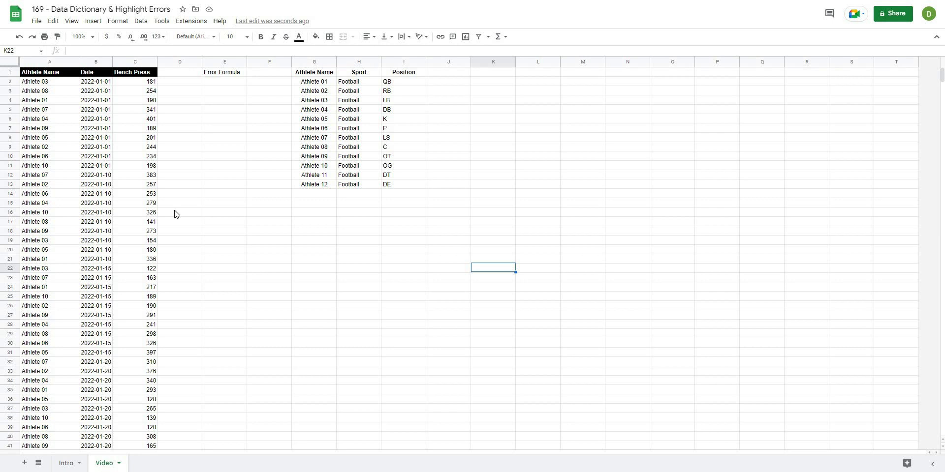
pyautogui.click(215, 83)
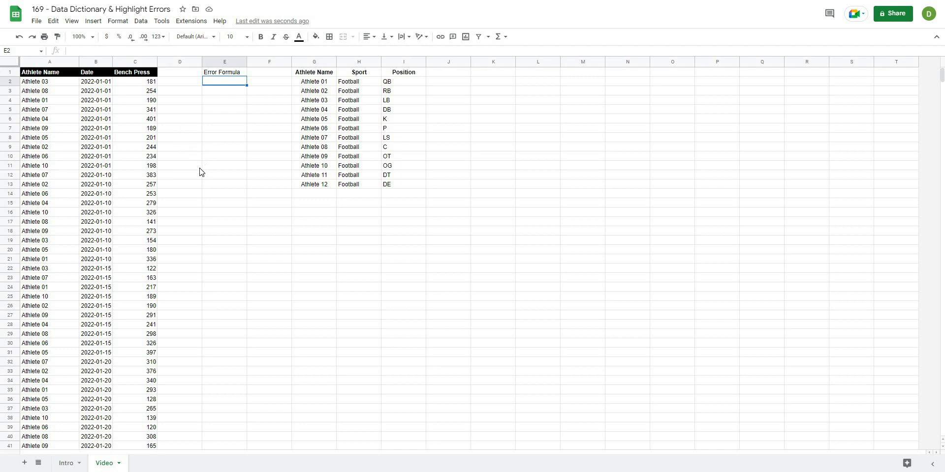
# Step: Enter =match(A2, $G$2:$G, 0) in E2 with an absolute lookup range
pyautogui.click(224, 129)
pyautogui.click(212, 85)
pyautogui.write('=')
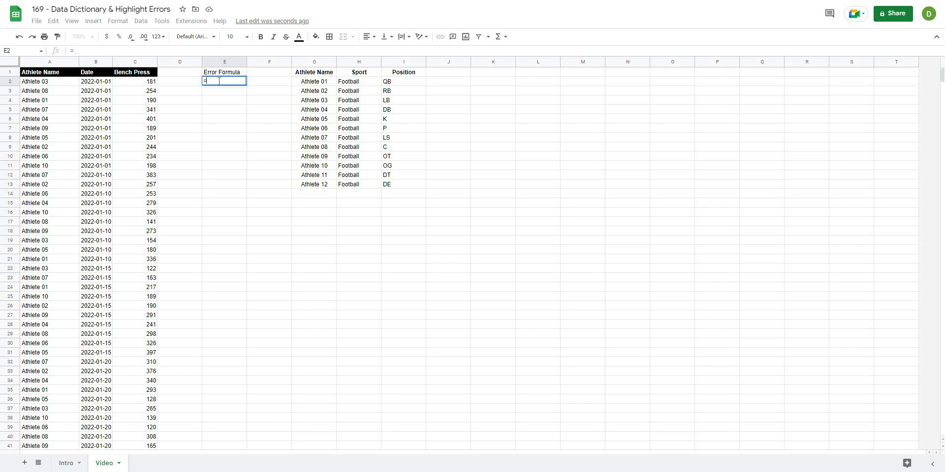
pyautogui.write('match(')
pyautogui.click(43, 84)
pyautogui.write(',')
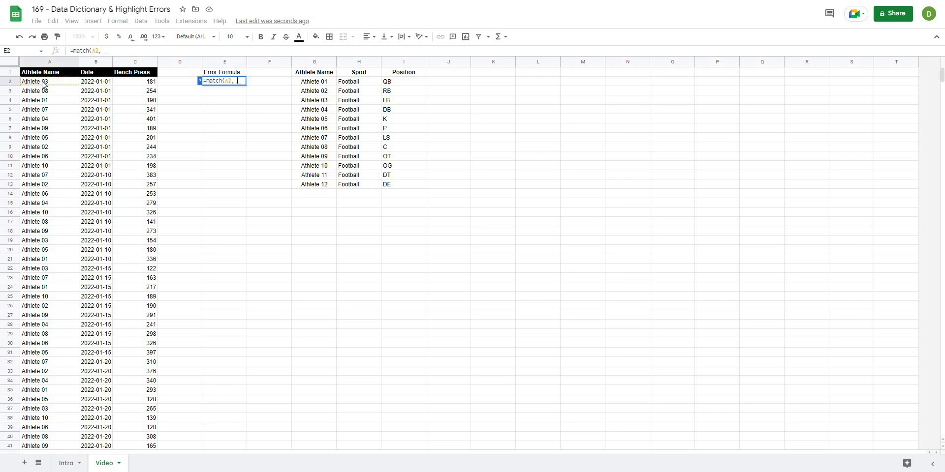
pyautogui.click(318, 62)
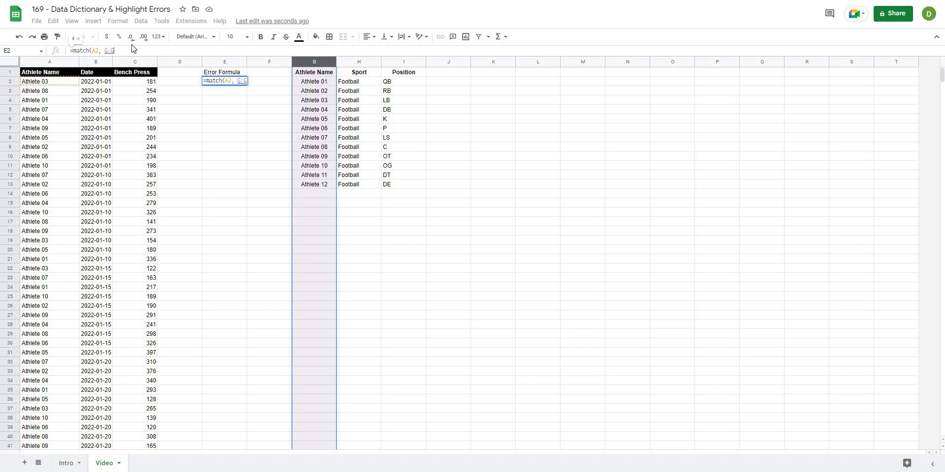
pyautogui.write('2')
pyautogui.press('BackSpace')
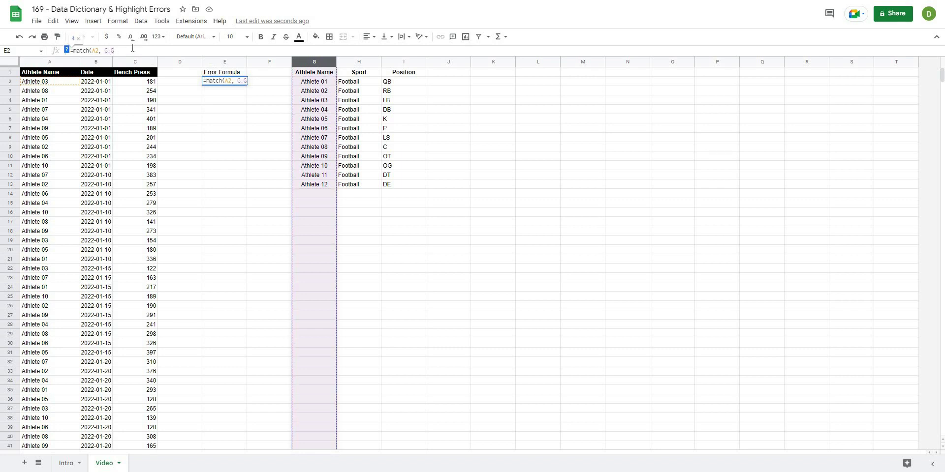
pyautogui.write('2')
pyautogui.press('F4')
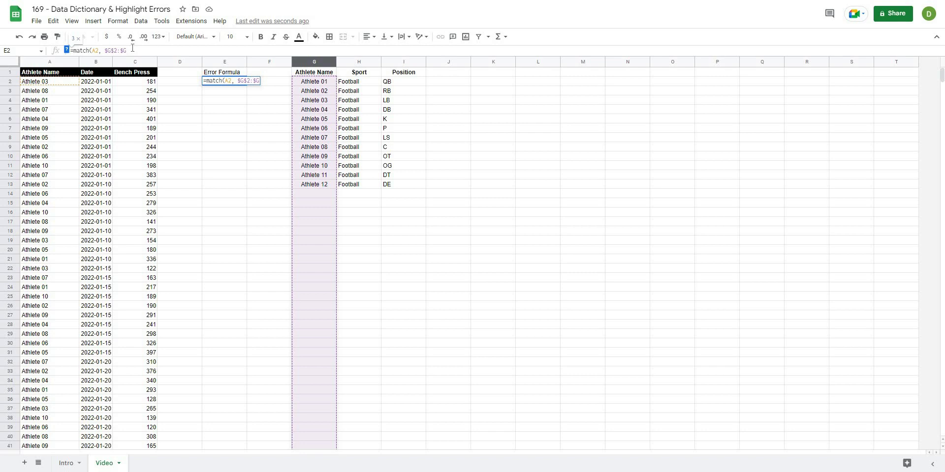
pyautogui.write(', 0)')
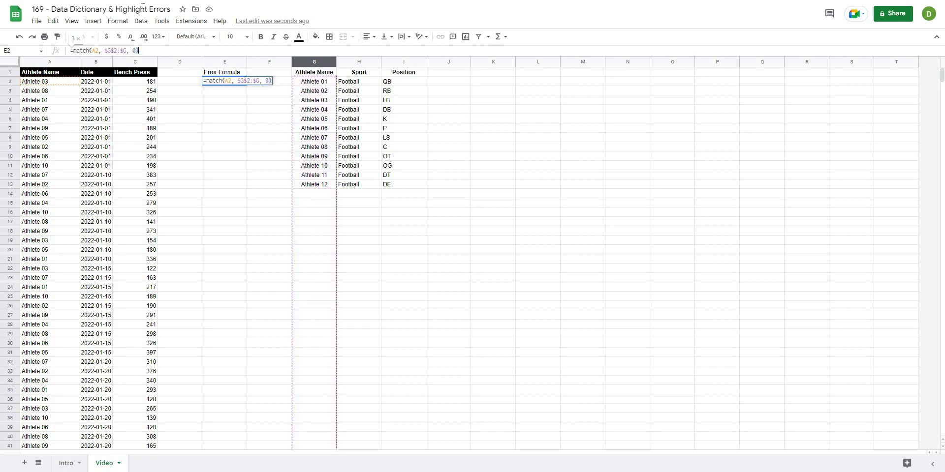
pyautogui.press('Return')
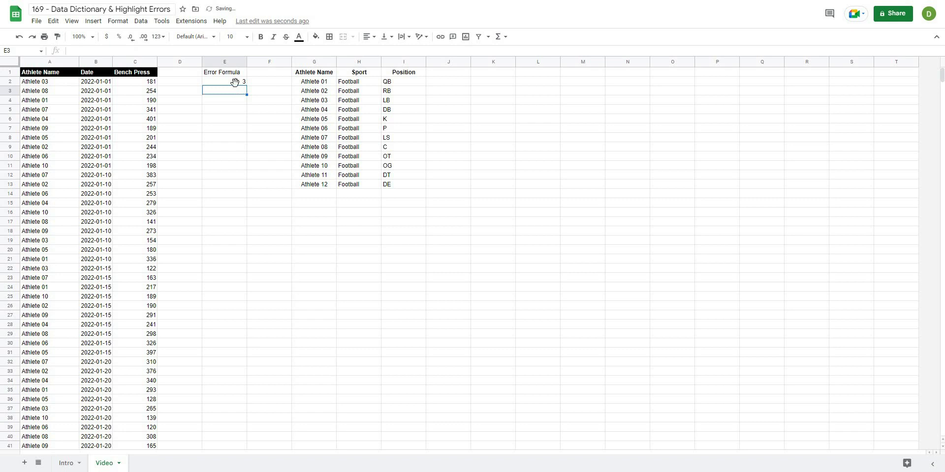
# Step: Verify the MATCH result of 3 matches Athlete 03's position in the name list
pyautogui.click(238, 82)
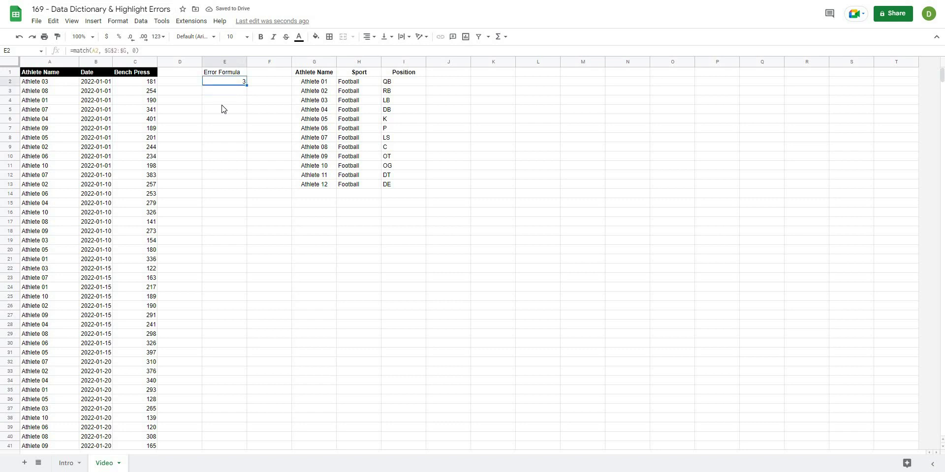
pyautogui.click(222, 101)
pyautogui.click(230, 83)
pyautogui.click(320, 123)
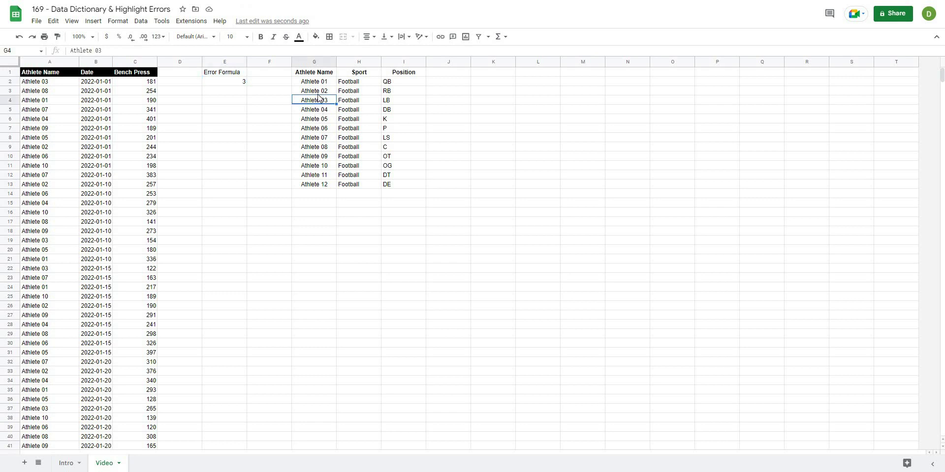
pyautogui.click(319, 84)
pyautogui.press('Left')
pyautogui.press('Left')
pyautogui.press('Down')
pyautogui.press('Down')
pyautogui.press('Down')
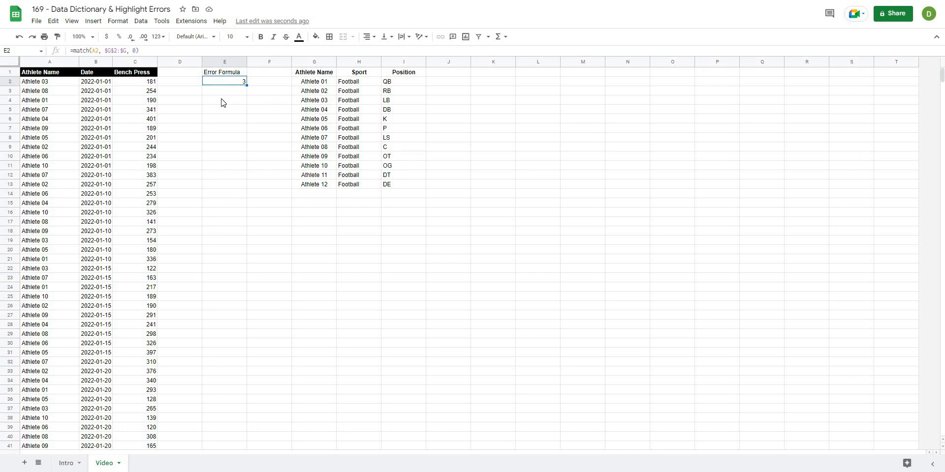
# Step: Wrap the E2 MATCH formula in IFERROR, returning TRUE on error
pyautogui.click(222, 102)
pyautogui.click(222, 84)
pyautogui.click(118, 47)
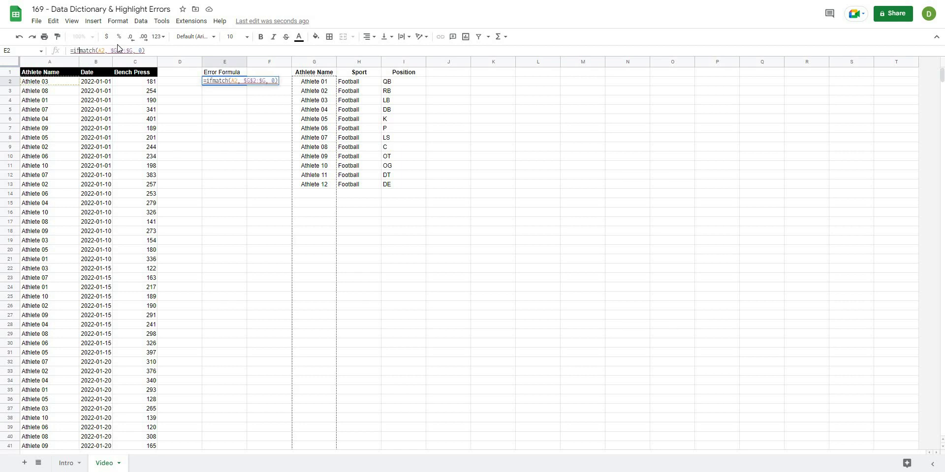
pyautogui.write('iferror')
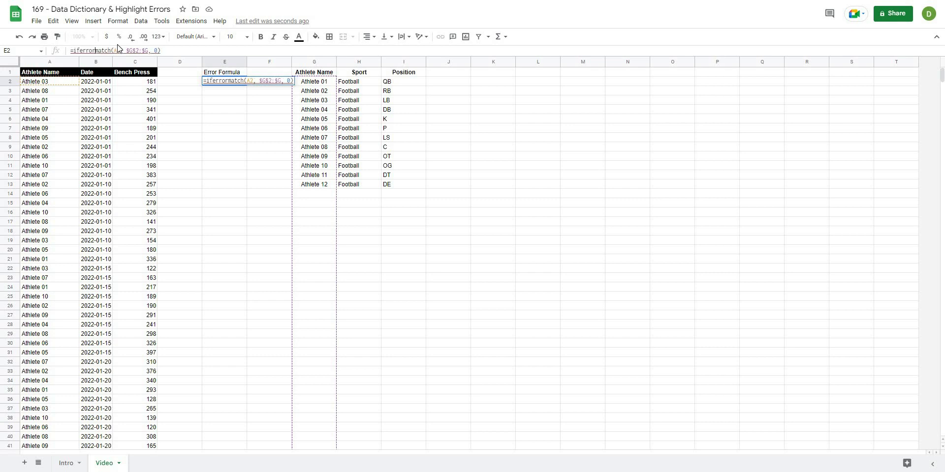
pyautogui.write('(')
pyautogui.click(184, 50)
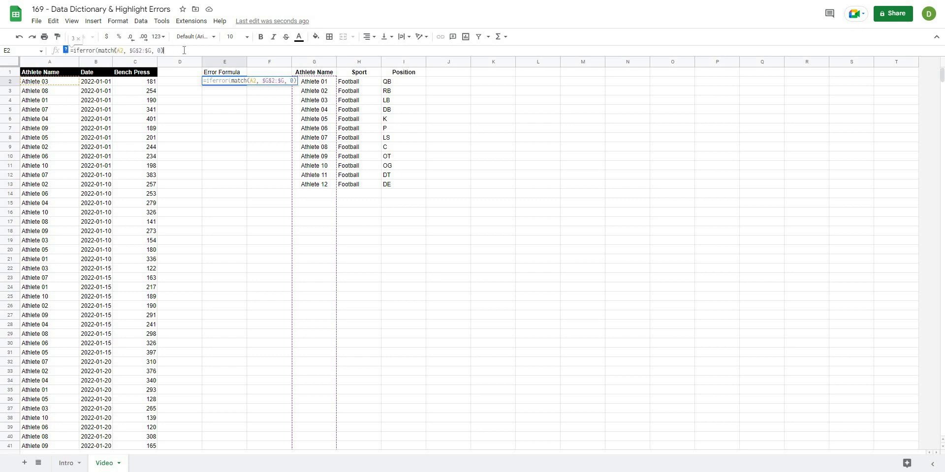
pyautogui.write(', ')
pyautogui.write('TRUE)')
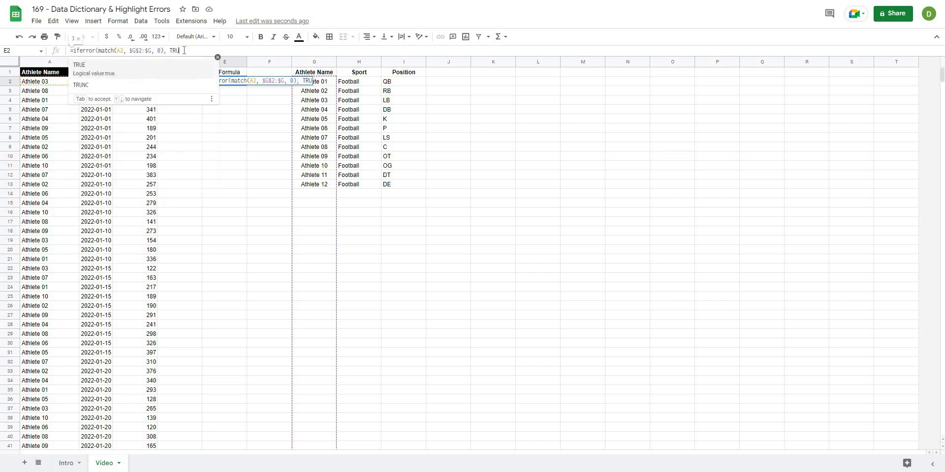
pyautogui.press('Return')
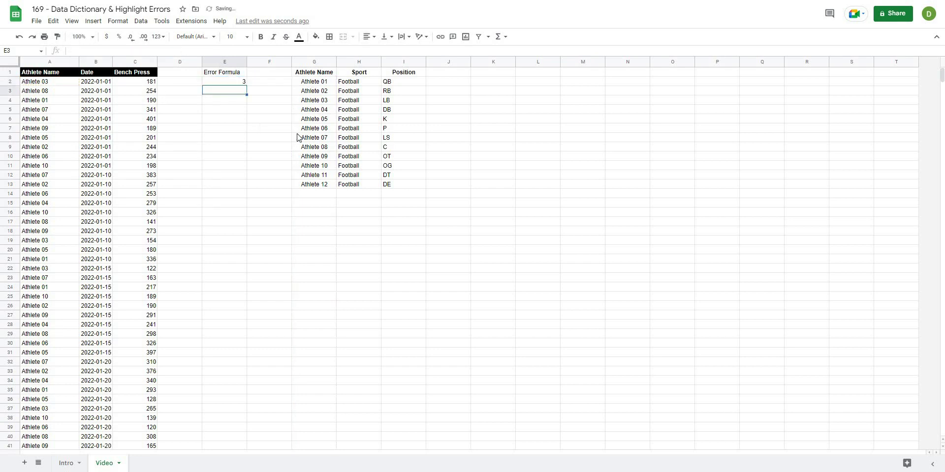
# Step: Rename Athlete 03 to Athlete 039 in the lookup name list
pyautogui.click(314, 128)
pyautogui.click(311, 99)
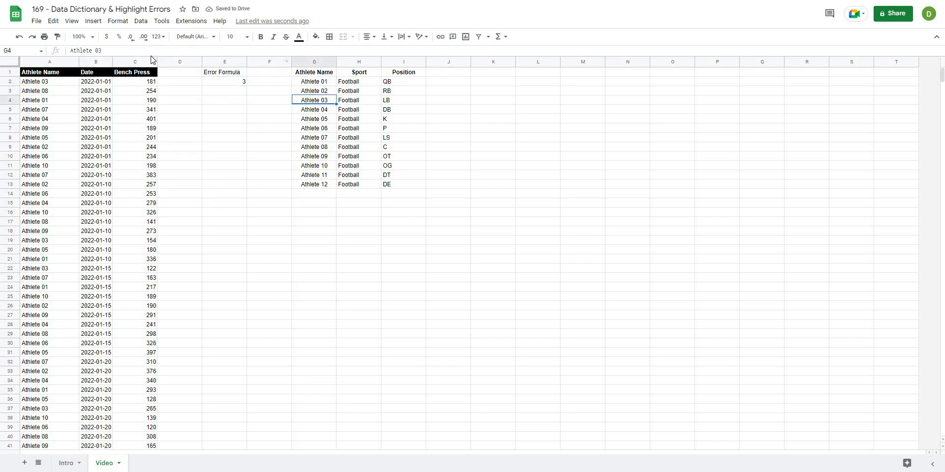
pyautogui.click(153, 52)
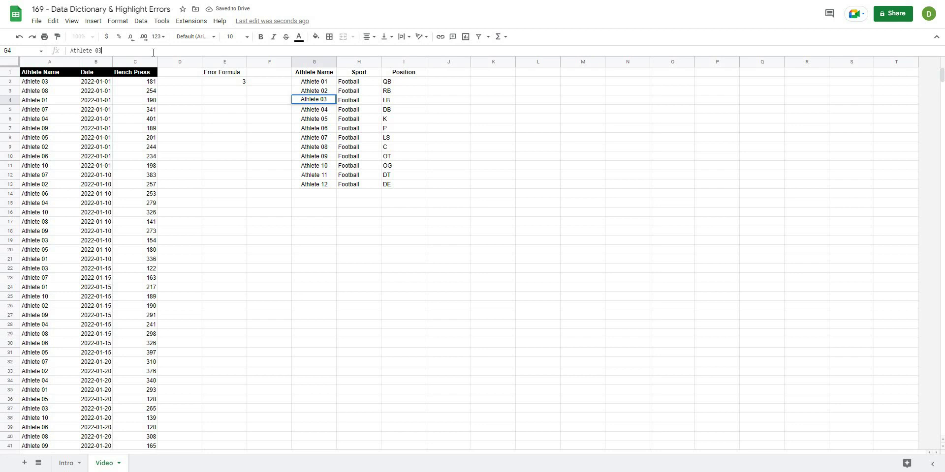
pyautogui.write('9')
pyautogui.press('Return')
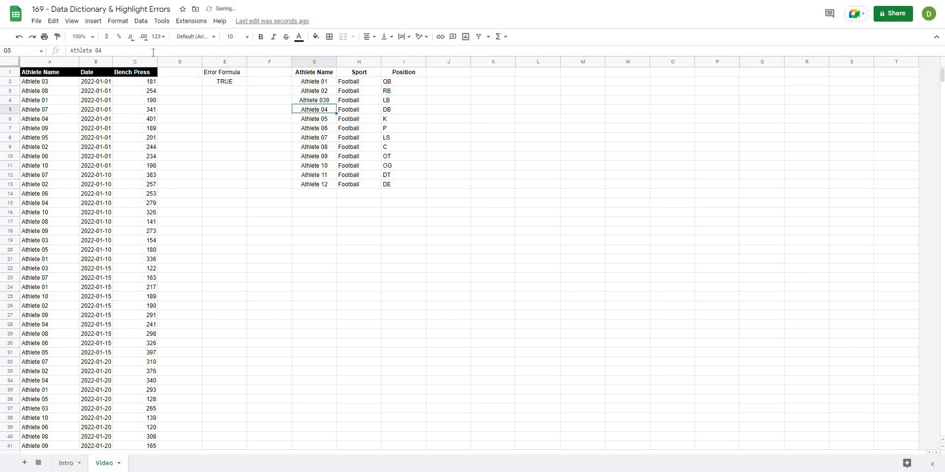
# Step: Inspect the MATCH and IFERROR parts of the E2 formula without changing it
pyautogui.click(216, 82)
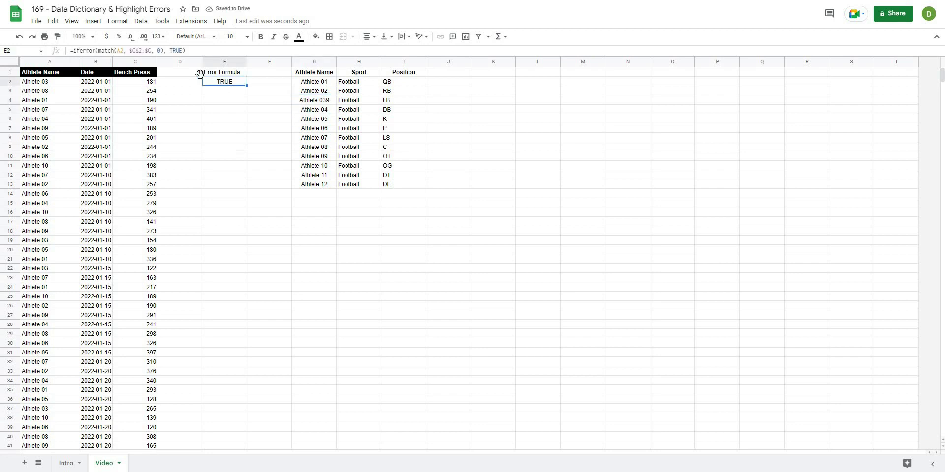
pyautogui.moveTo(163, 50); pyautogui.dragTo(98, 50)
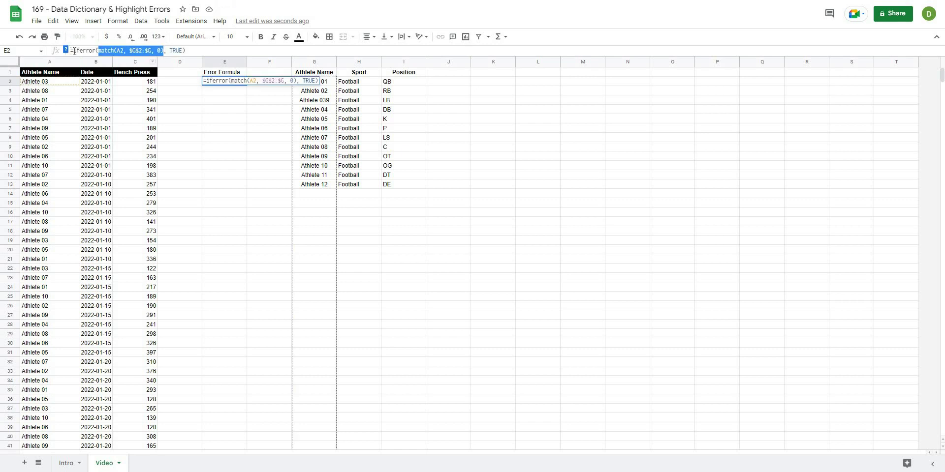
pyautogui.moveTo(73, 50); pyautogui.dragTo(205, 104)
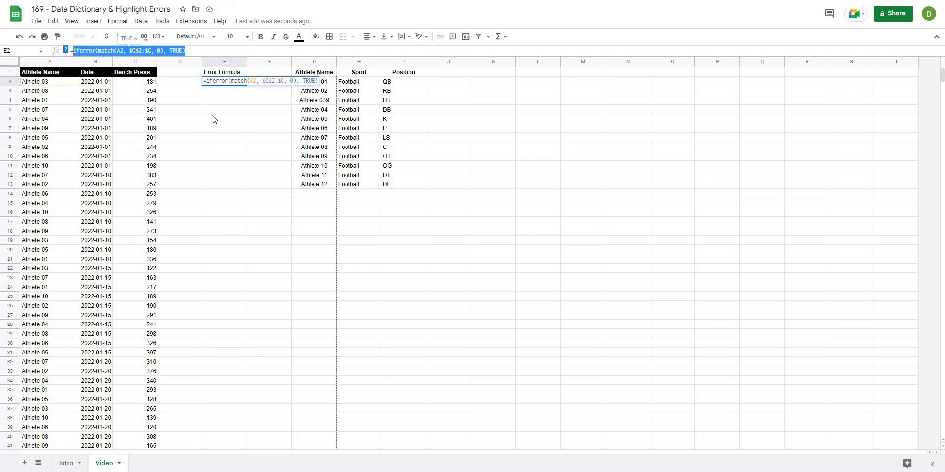
pyautogui.press('Escape')
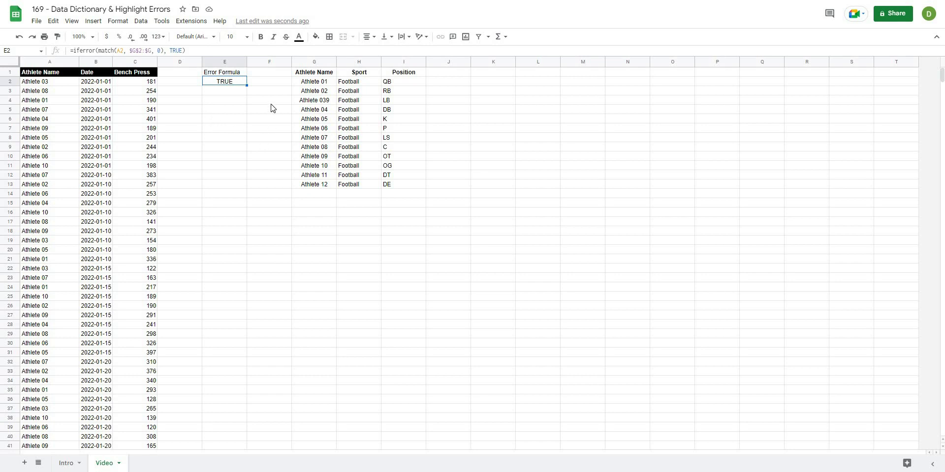
# Step: Change E2 to =and(iferror(match(A2,$G$2:$G,0),TRUE), A2<>"")
pyautogui.click(224, 84)
pyautogui.click(47, 82)
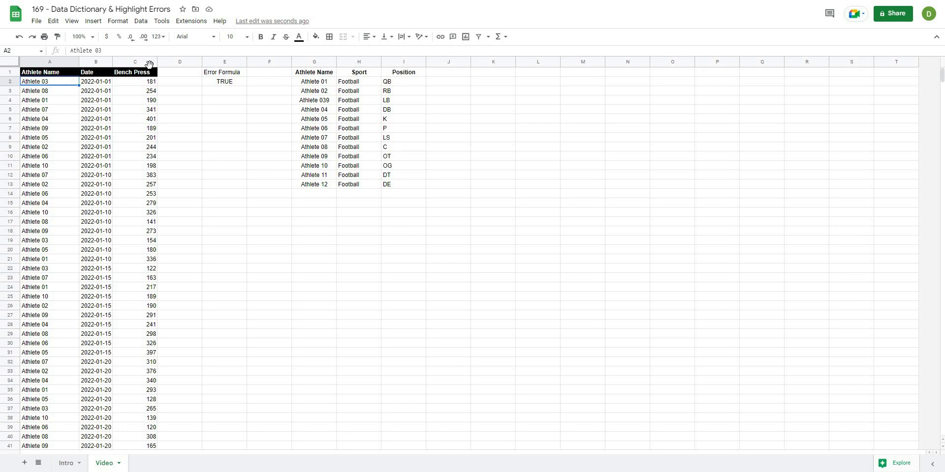
pyautogui.click(222, 85)
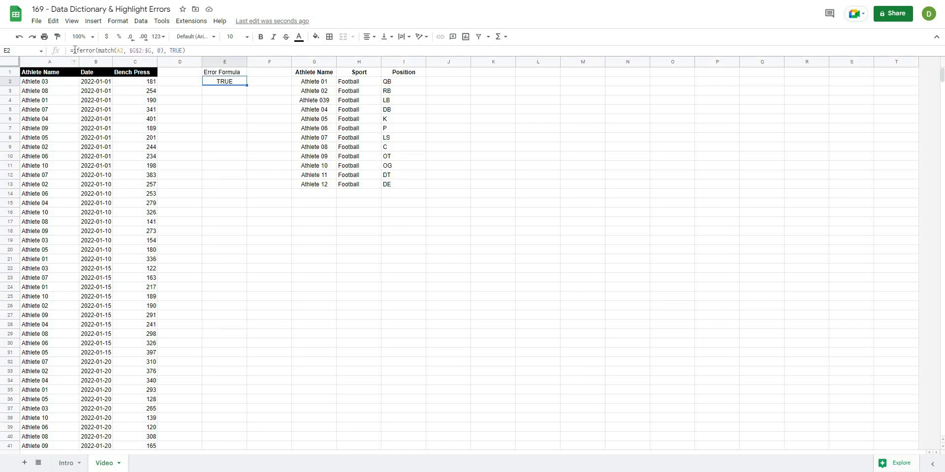
pyautogui.click(189, 49)
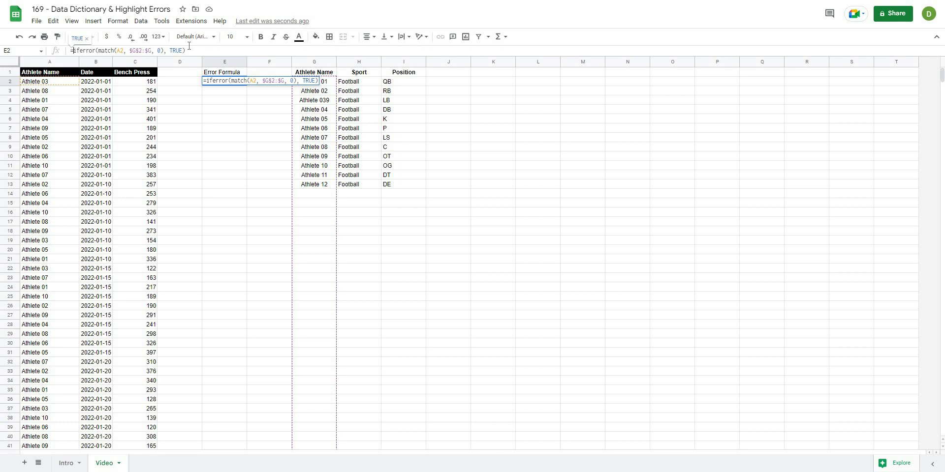
pyautogui.press('Home')
pyautogui.press('Right')
pyautogui.write('and(')
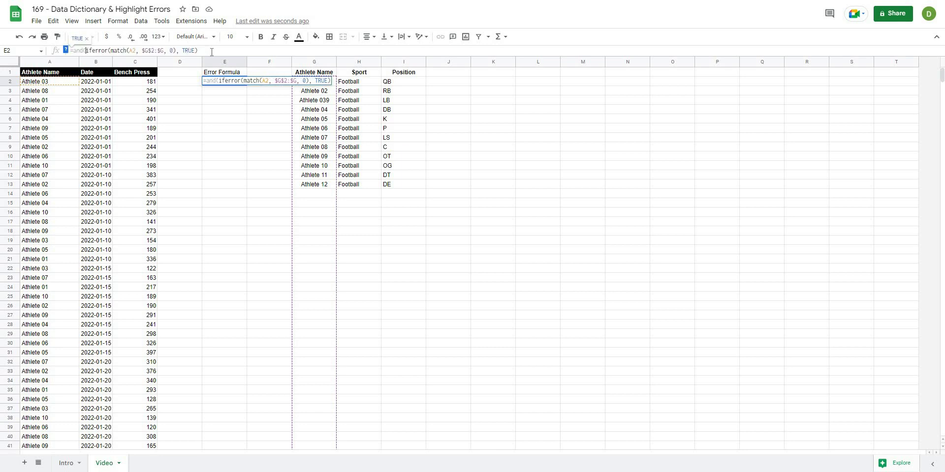
pyautogui.press('End')
pyautogui.write(',')
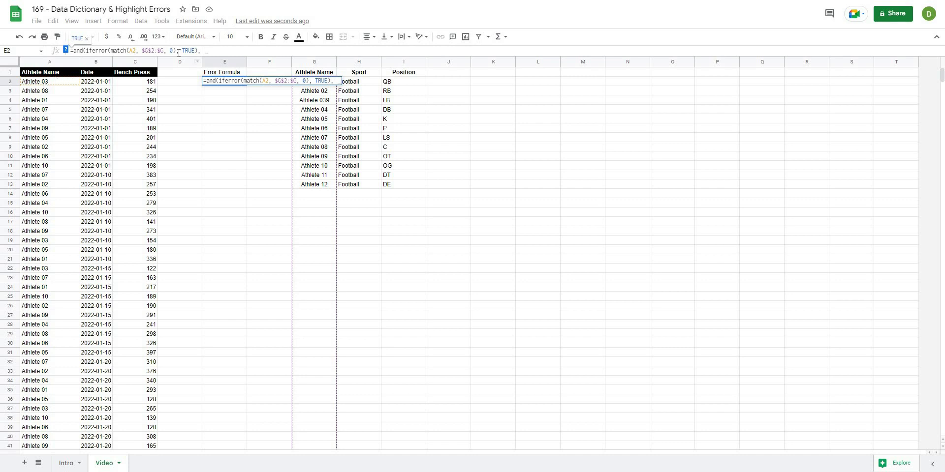
pyautogui.press('Left')
pyautogui.press('Left')
pyautogui.press('Left')
pyautogui.write('<> ""')
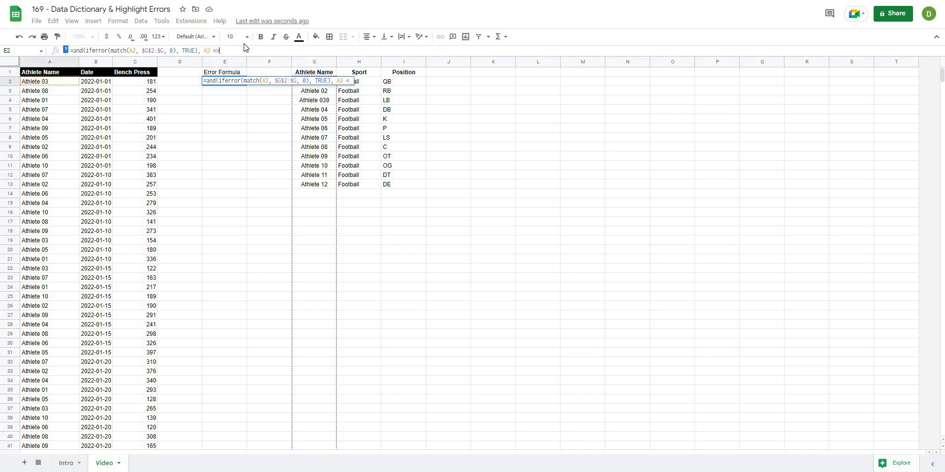
pyautogui.write(')')
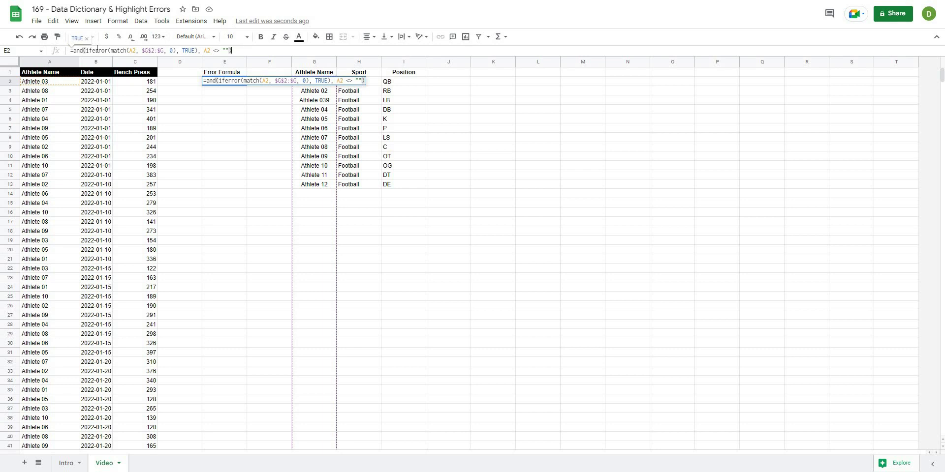
pyautogui.moveTo(86, 50); pyautogui.dragTo(231, 51)
pyautogui.press('Return')
# Step: Test the blank check by clearing A2, checking E2, then undoing the deletion
pyautogui.click(43, 82)
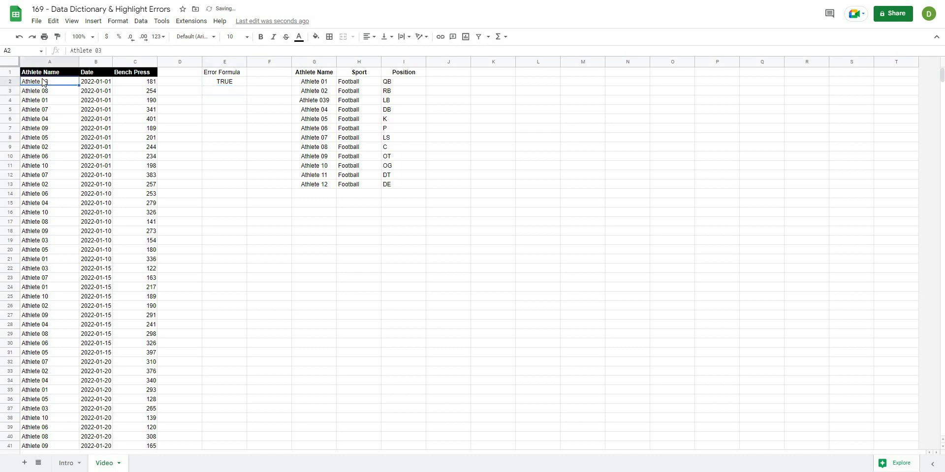
pyautogui.press('Delete')
pyautogui.press('Right')
pyautogui.press('Right')
pyautogui.press('Right')
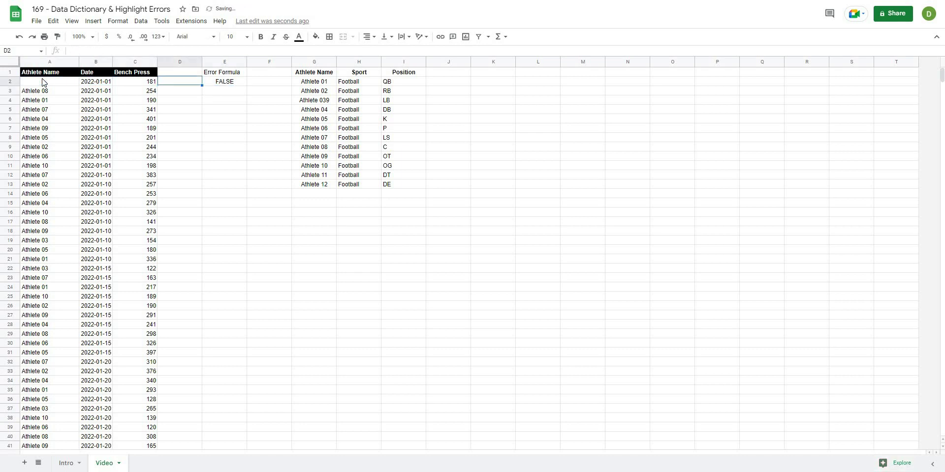
pyautogui.press('Right')
pyautogui.hotkey('ctrl', 'z')
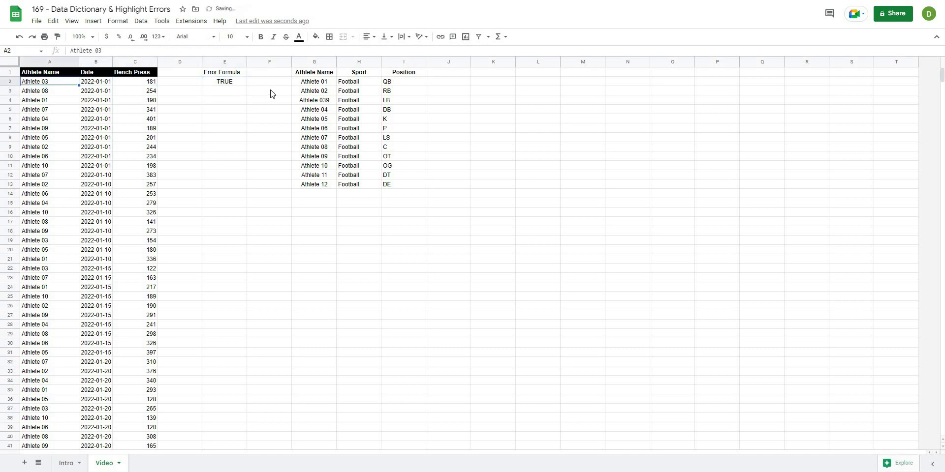
pyautogui.press('Right')
pyautogui.press('Right')
pyautogui.press('Right')
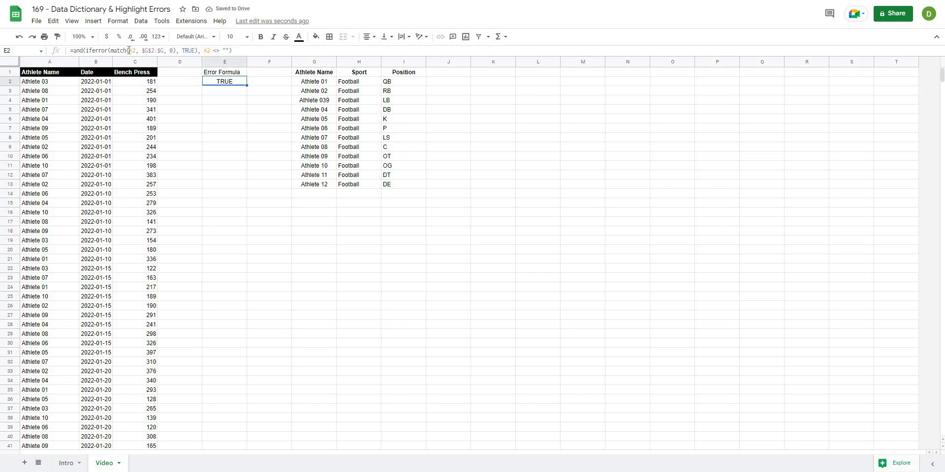
# Step: Adjust a reference inside the E2 formula, then copy the finished error-check formula
pyautogui.click(137, 47)
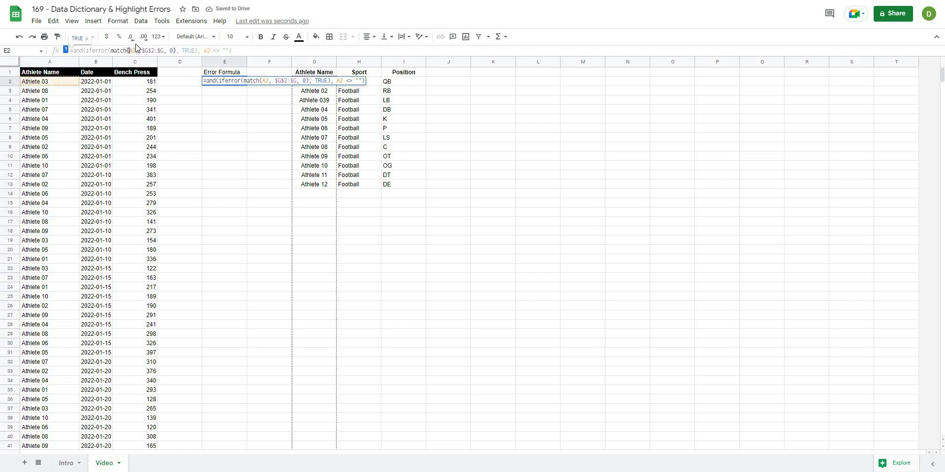
pyautogui.write('$G')
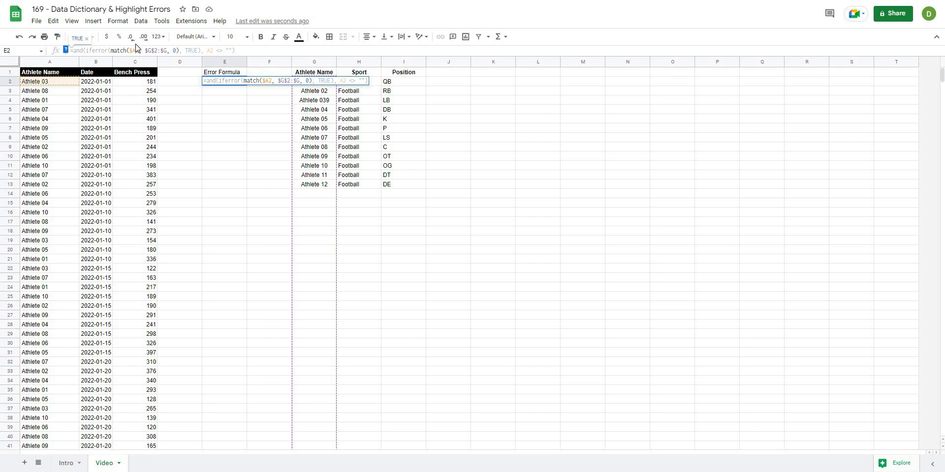
pyautogui.write('$')
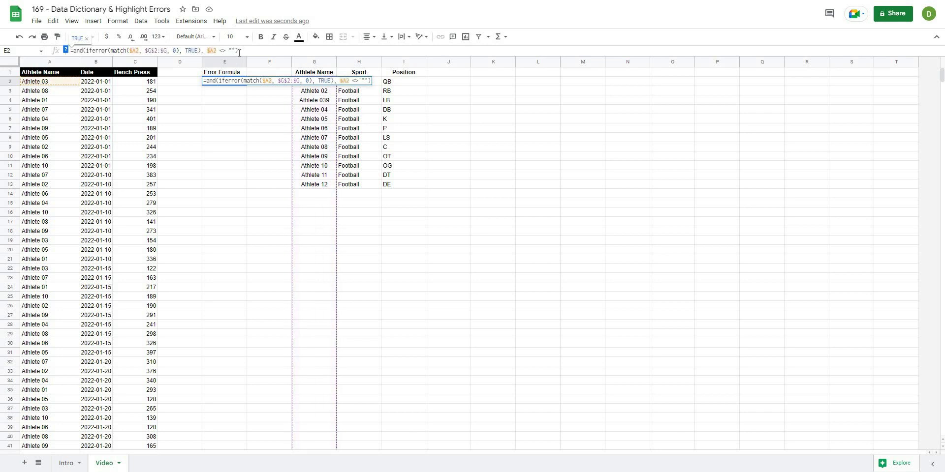
pyautogui.moveTo(239, 51); pyautogui.dragTo(61, 63)
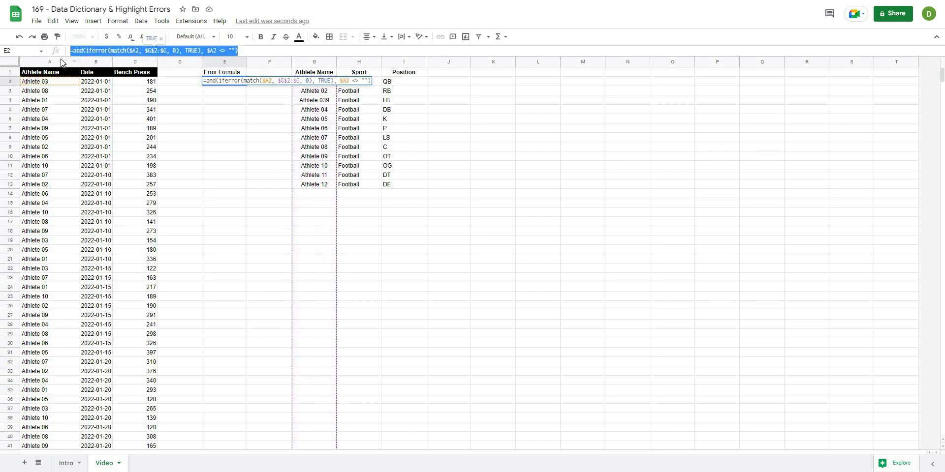
pyautogui.hotkey('ctrl', 'c')
pyautogui.press('Escape')
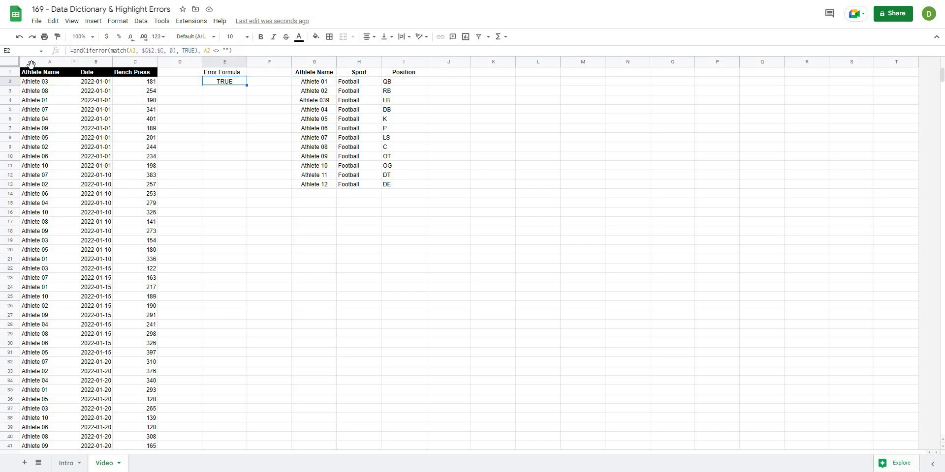
# Step: Start a conditional formatting rule on columns A–C with range A2:C1000
pyautogui.click(47, 61)
pyautogui.keyDown('shift'); pyautogui.click(126, 61); pyautogui.keyUp('shift')
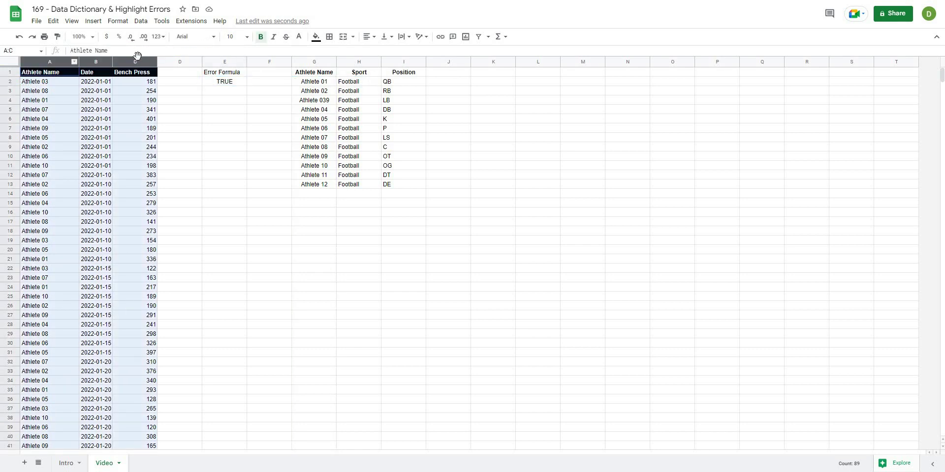
pyautogui.click(117, 22)
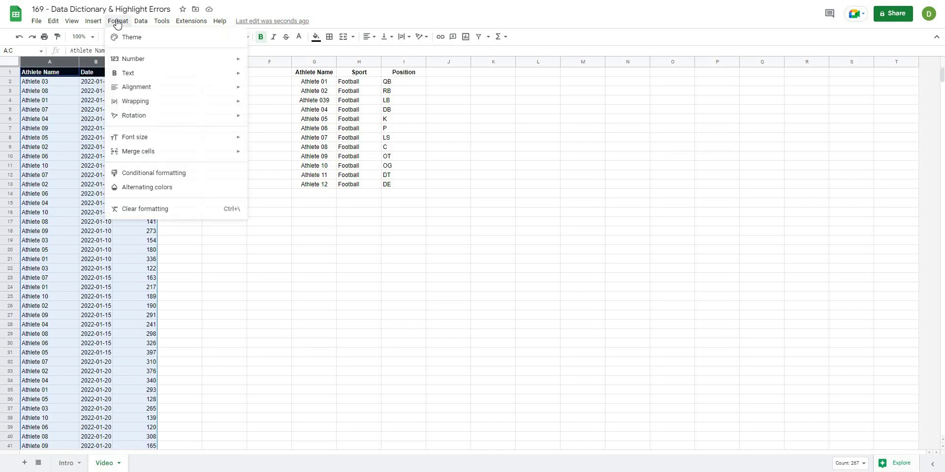
pyautogui.click(117, 174)
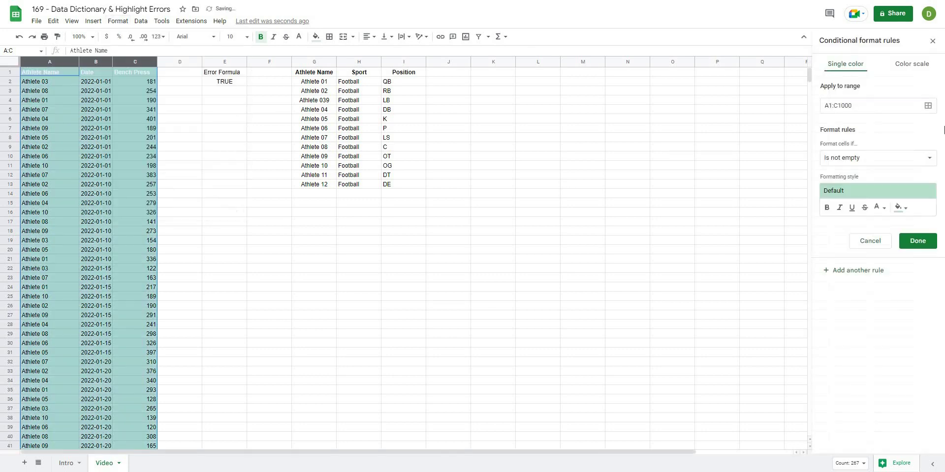
pyautogui.click(830, 106)
pyautogui.press('BackSpace')
pyautogui.write('2')
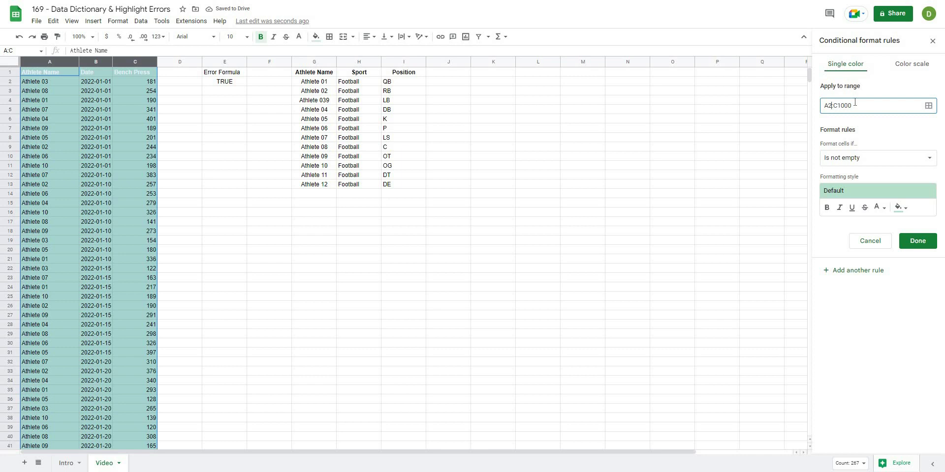
# Step: Use the pasted error formula as a custom-formula condition with light pink fill
pyautogui.click(835, 165)
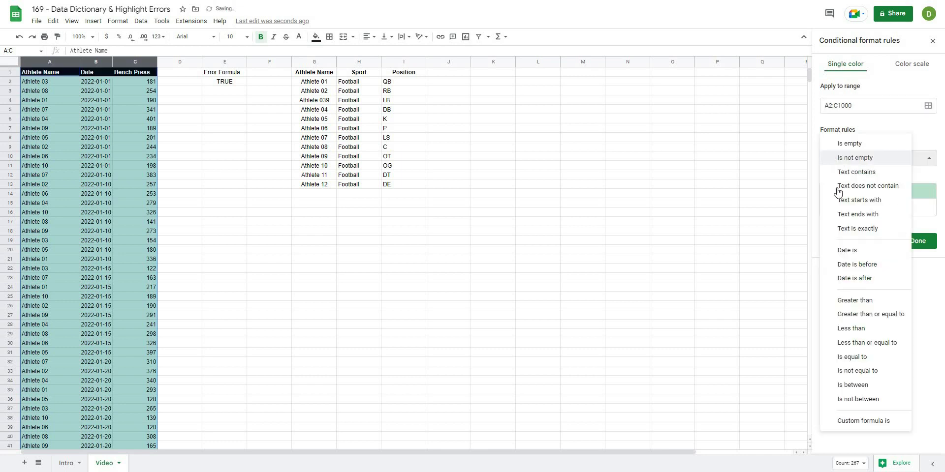
pyautogui.click(864, 421)
pyautogui.click(833, 178)
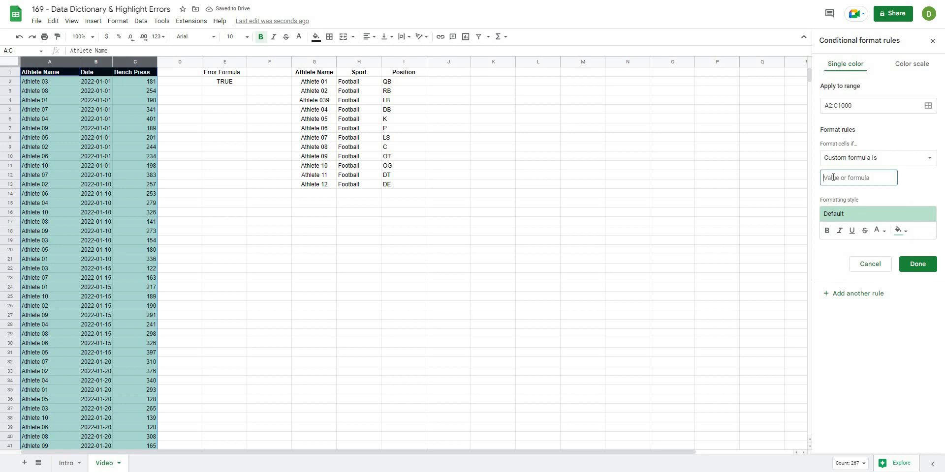
pyautogui.hotkey('ctrl', 'v')
pyautogui.moveTo(896, 179); pyautogui.dragTo(818, 180)
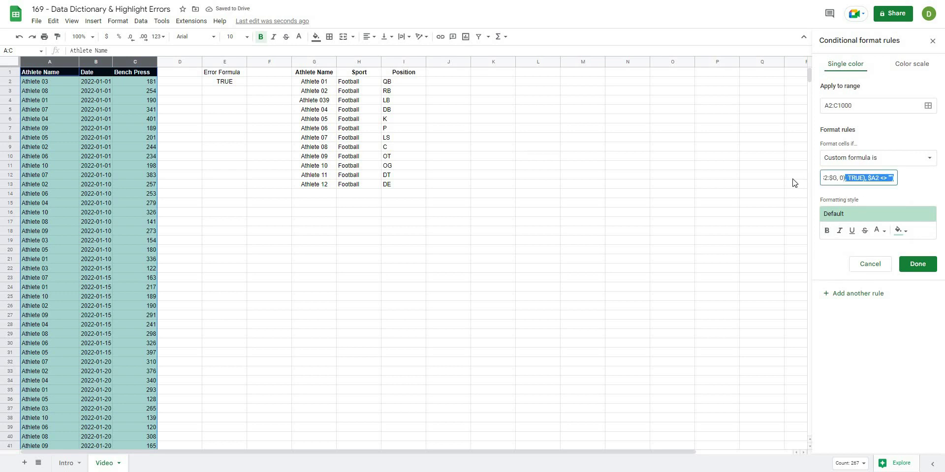
pyautogui.click(902, 230)
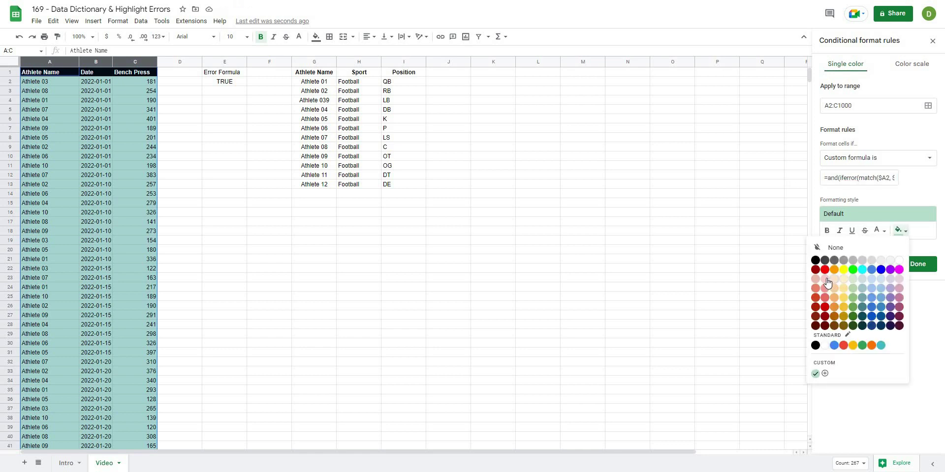
pyautogui.click(825, 279)
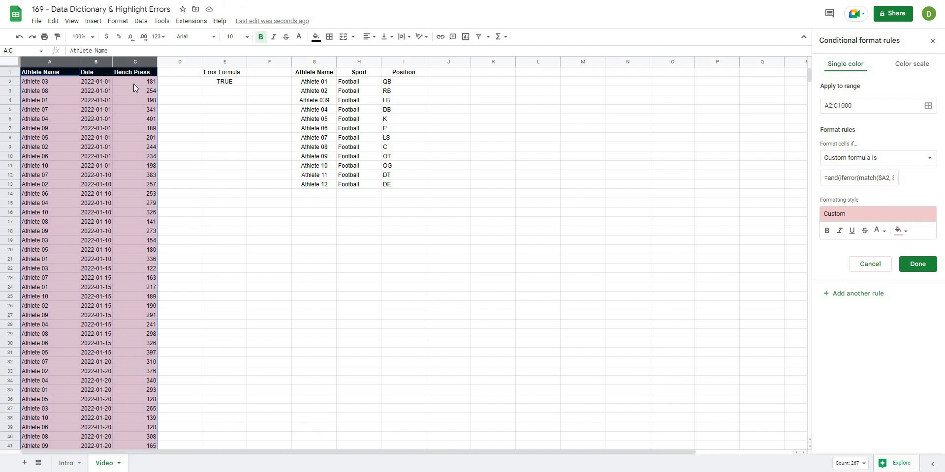
# Step: Insert ') = True,' before $A2 in the custom formula so only Athlete 03 rows stay pink
pyautogui.click(269, 156)
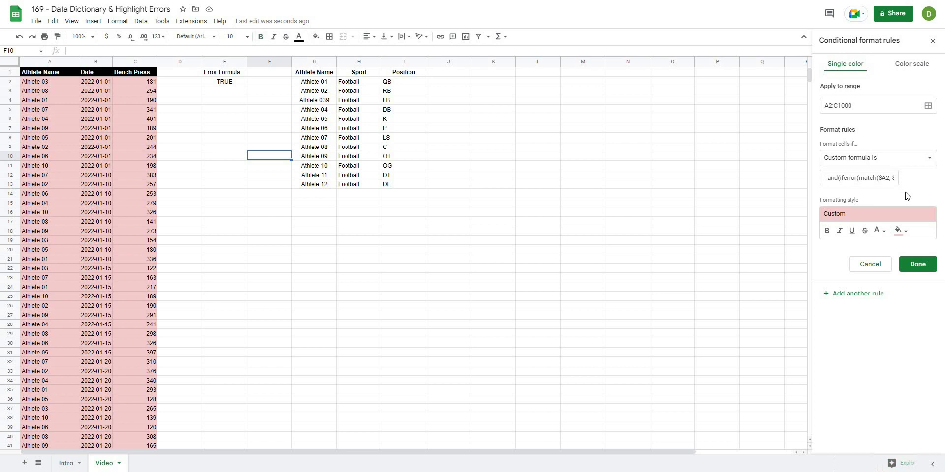
pyautogui.tripleClick(881, 178)
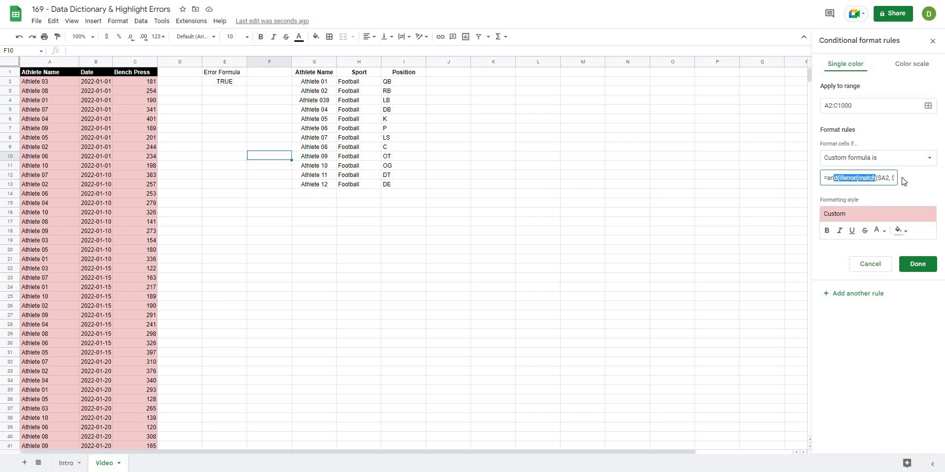
pyautogui.click(865, 177)
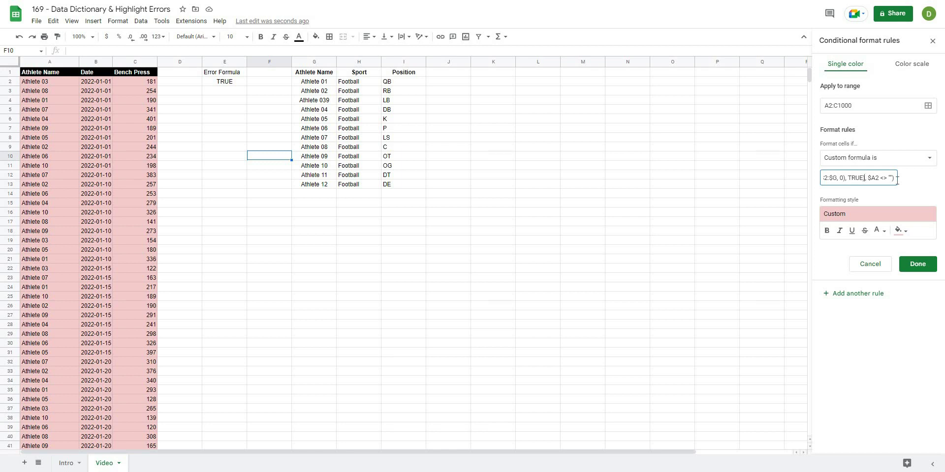
pyautogui.write(') = Tru')
pyautogui.write('e,')
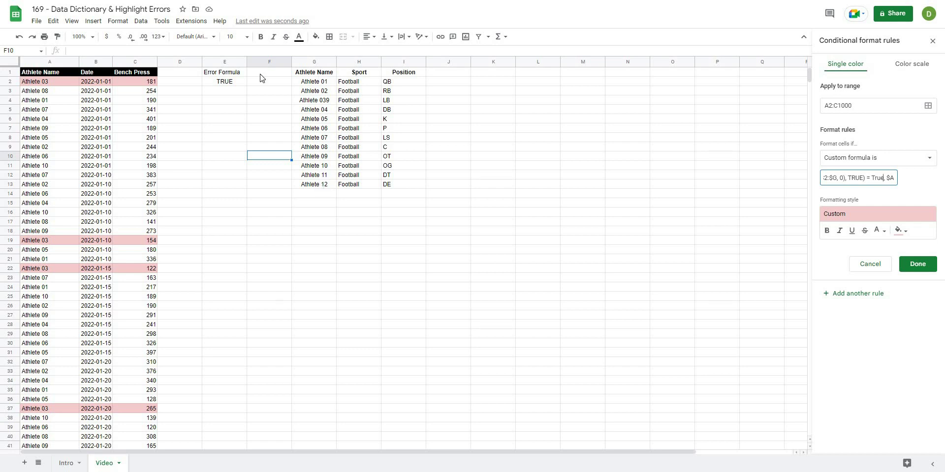
pyautogui.click(34, 83)
pyautogui.press('Delete')
pyautogui.press('Down')
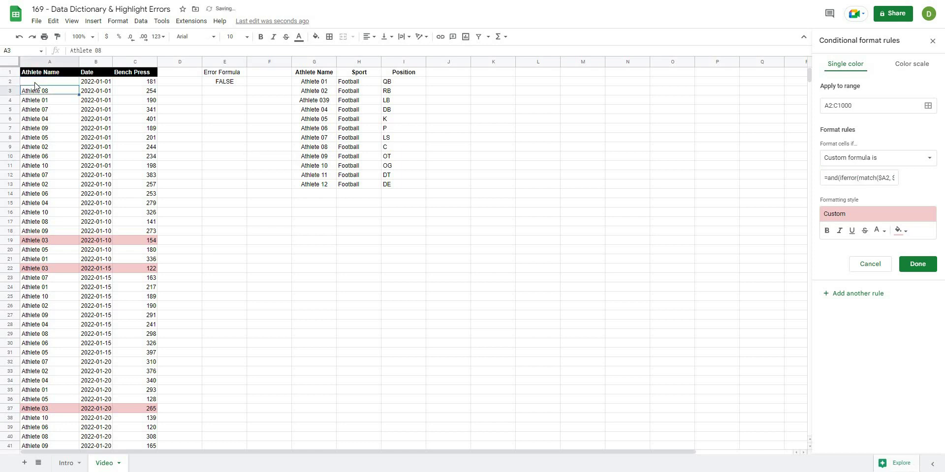
pyautogui.click(34, 82)
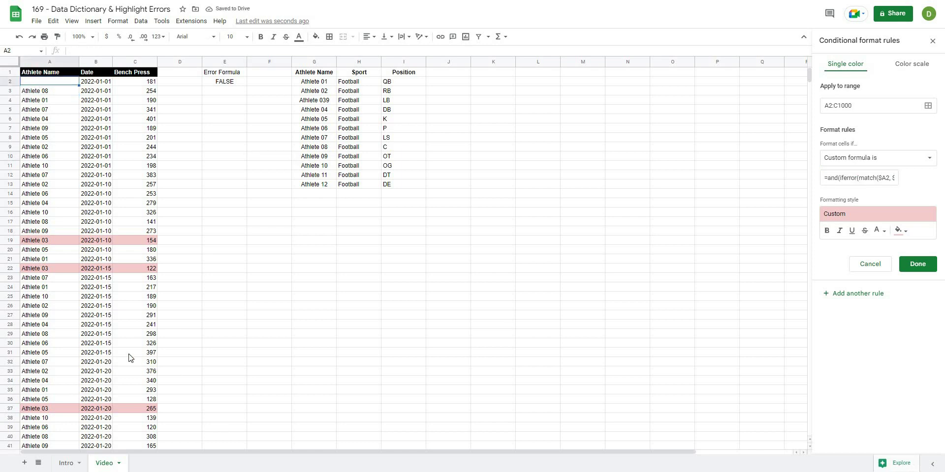
pyautogui.scroll(-5, 100, 363)
pyautogui.scroll(-5, 101, 363)
pyautogui.scroll(-10, 59, 276)
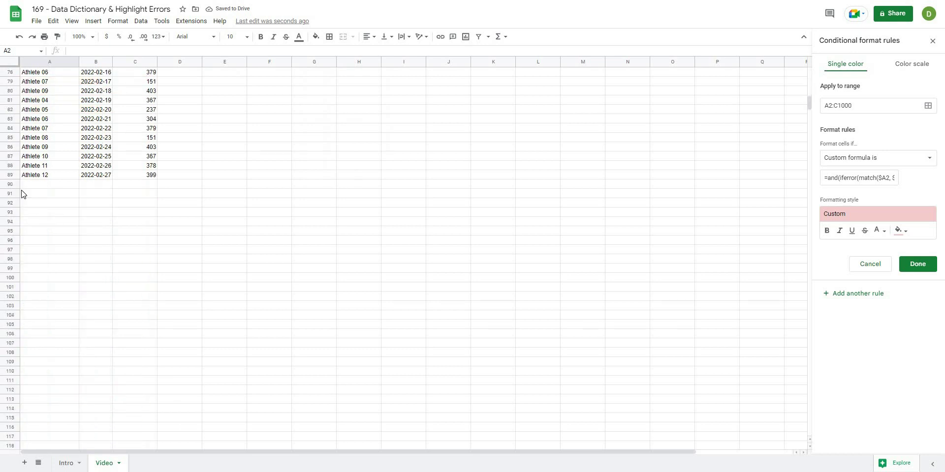
pyautogui.moveTo(31, 185); pyautogui.dragTo(138, 338)
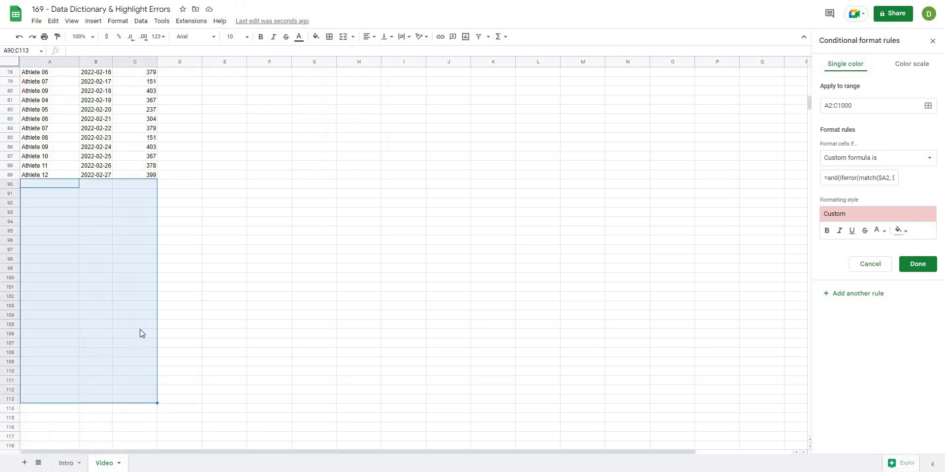
pyautogui.scroll(10, 137, 332)
pyautogui.scroll(6, 134, 333)
pyautogui.scroll(3, 62, 97)
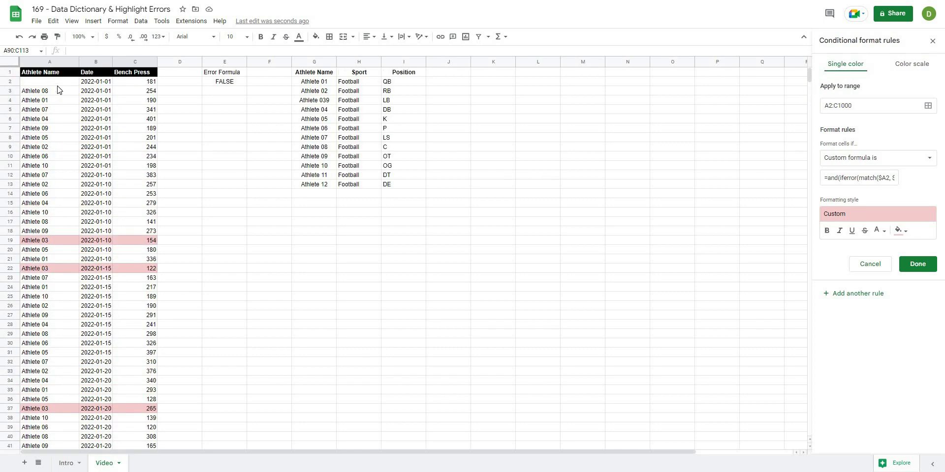
pyautogui.click(56, 84)
pyautogui.write('Ath')
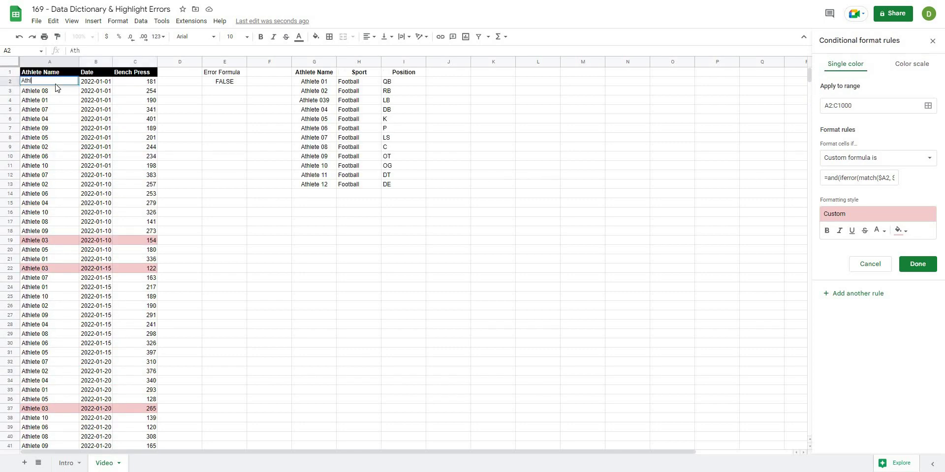
pyautogui.write('lete 03')
pyautogui.press('Return')
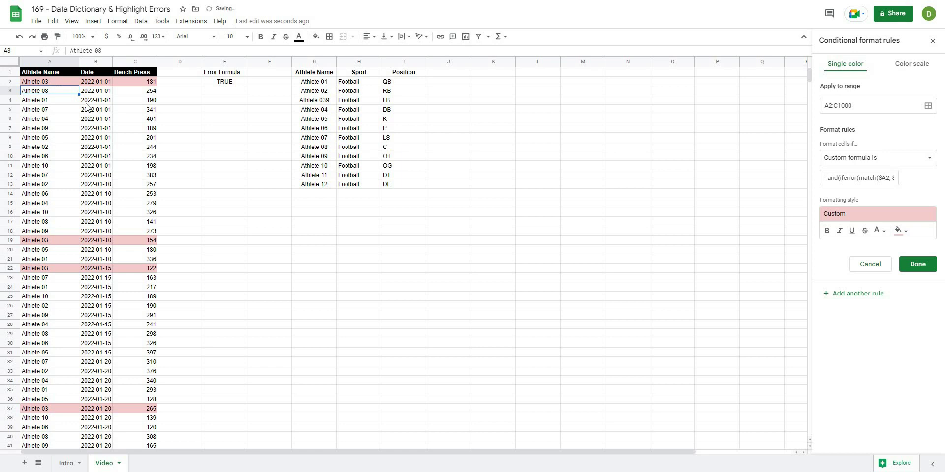
# Step: Save the pink highlight rule and check which cells it applies to
pyautogui.click(930, 269)
pyautogui.click(419, 152)
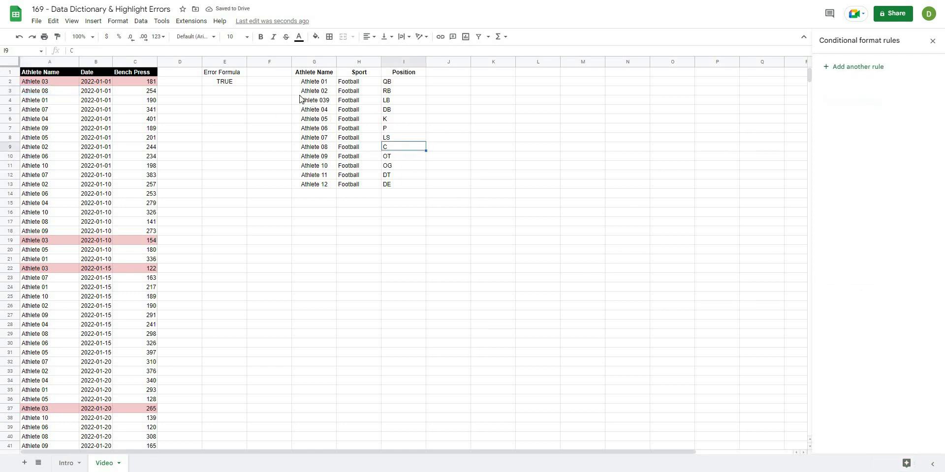
pyautogui.click(314, 100)
pyautogui.moveTo(58, 81); pyautogui.dragTo(117, 296)
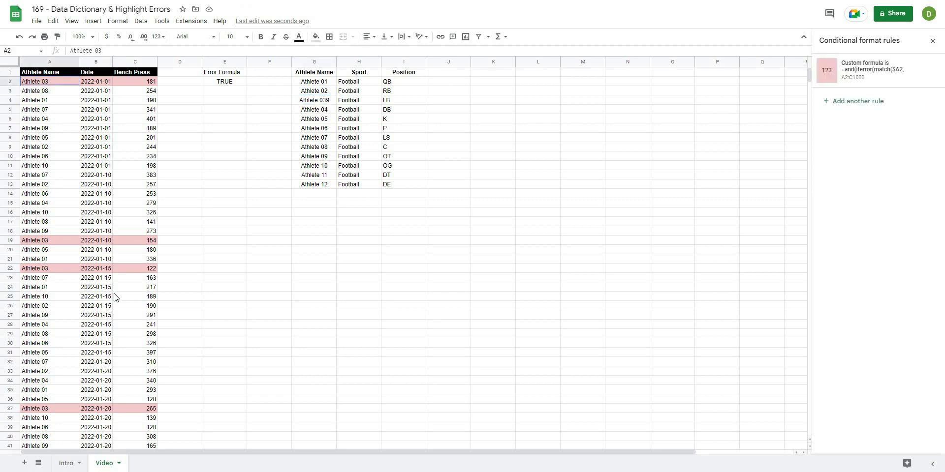
pyautogui.click(231, 223)
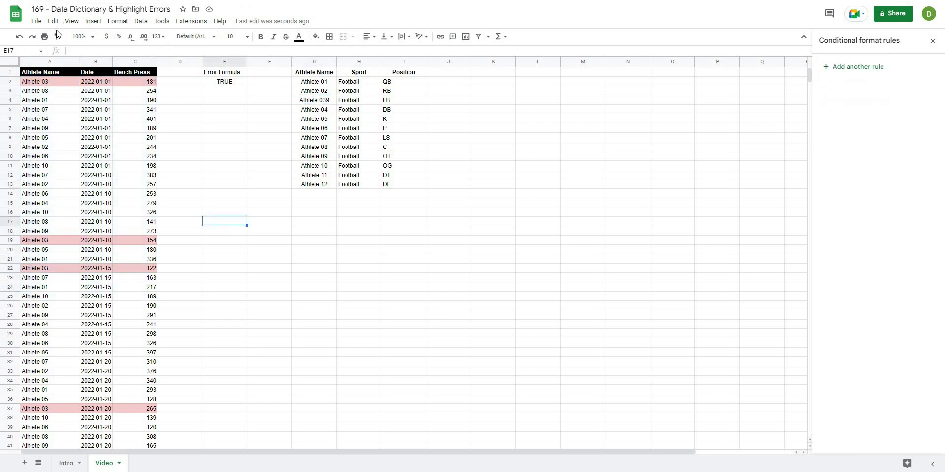
# Step: Correct the lookup name in G4 from 'Athlete 039' to 'Athlete 03'
pyautogui.click(330, 101)
pyautogui.click(114, 49)
pyautogui.press('BackSpace')
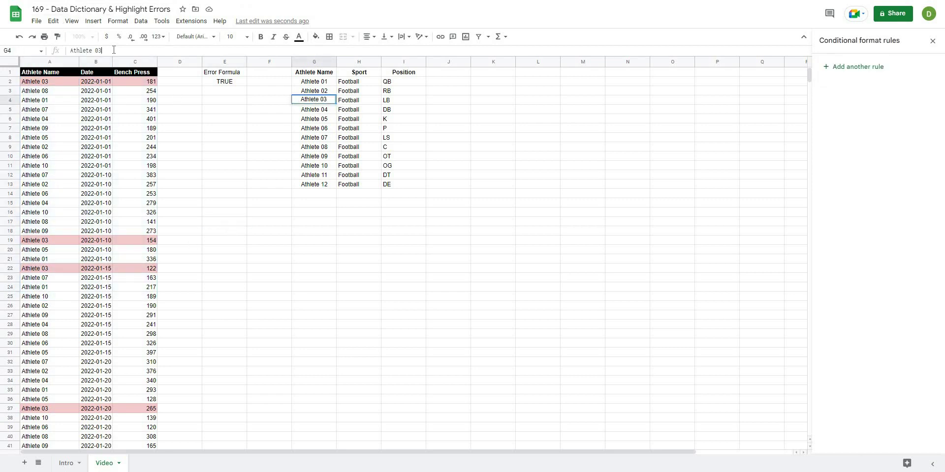
pyautogui.press('Return')
# Step: Test Athlete 06 in A10 with a trailing space, then remove it so row 10 unflags
pyautogui.click(45, 156)
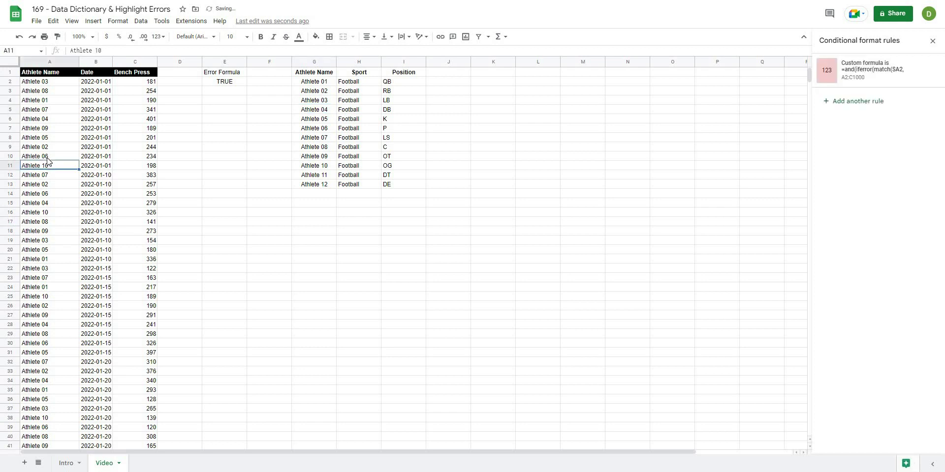
pyautogui.click(105, 50)
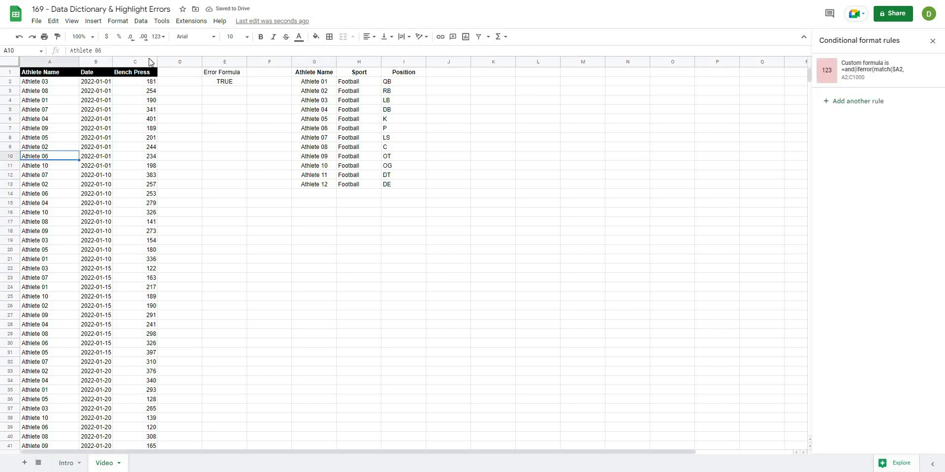
pyautogui.press('Return')
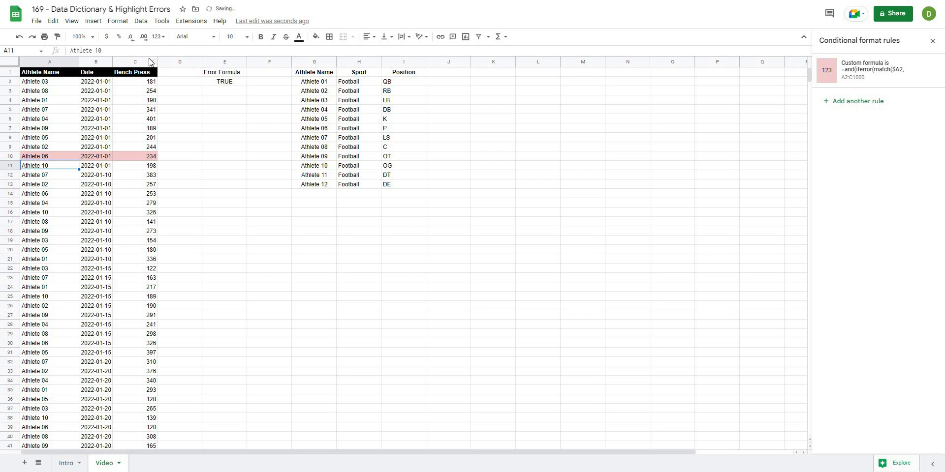
pyautogui.press('Up')
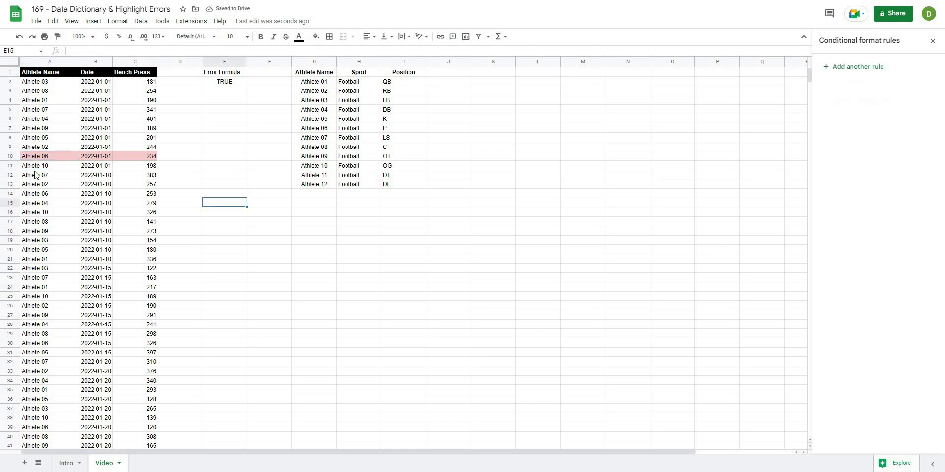
pyautogui.moveTo(36, 138); pyautogui.dragTo(37, 176)
pyautogui.click(52, 159)
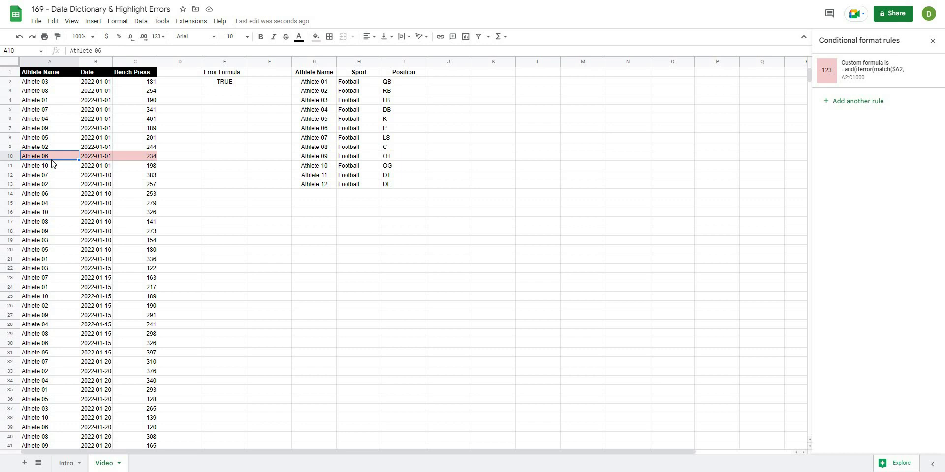
pyautogui.click(57, 176)
pyautogui.press('Up')
pyautogui.press('Up')
pyautogui.moveTo(114, 51); pyautogui.dragTo(53, 53)
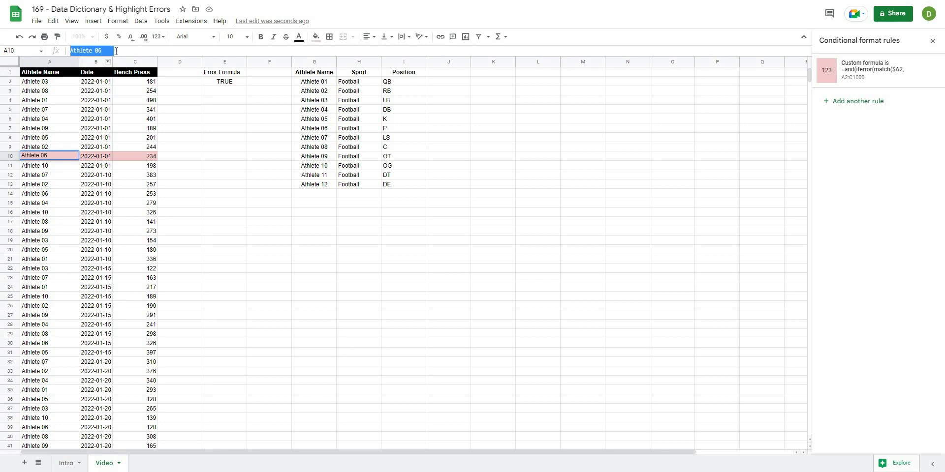
pyautogui.click(116, 50)
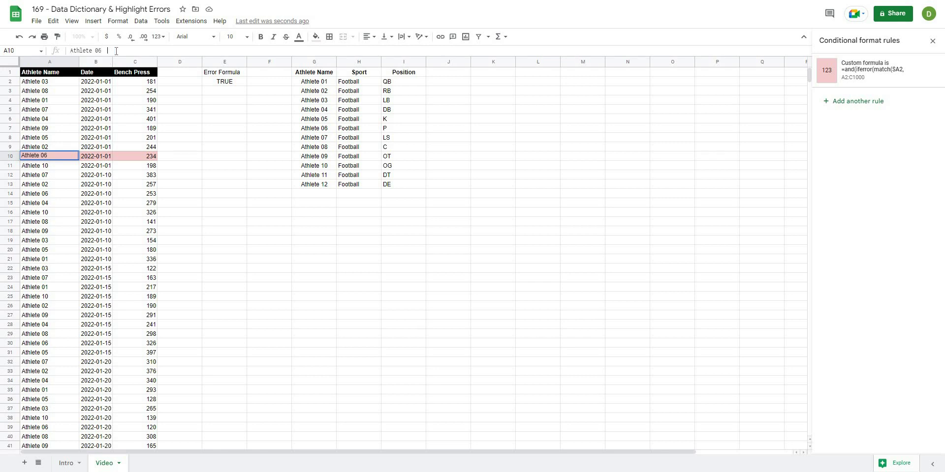
pyautogui.press('Return')
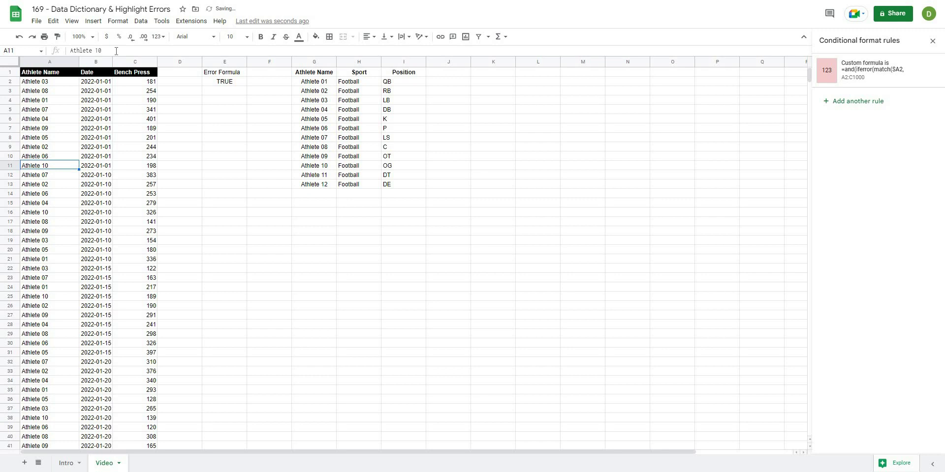
pyautogui.click(273, 159)
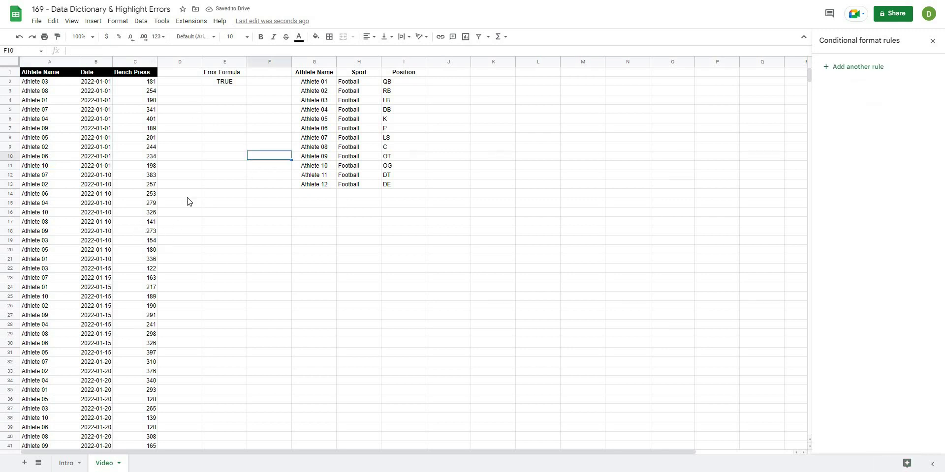
# Step: Clear the contents of the old Error Formula column E
pyautogui.click(220, 177)
pyautogui.hotkey('ctrl', 'space')
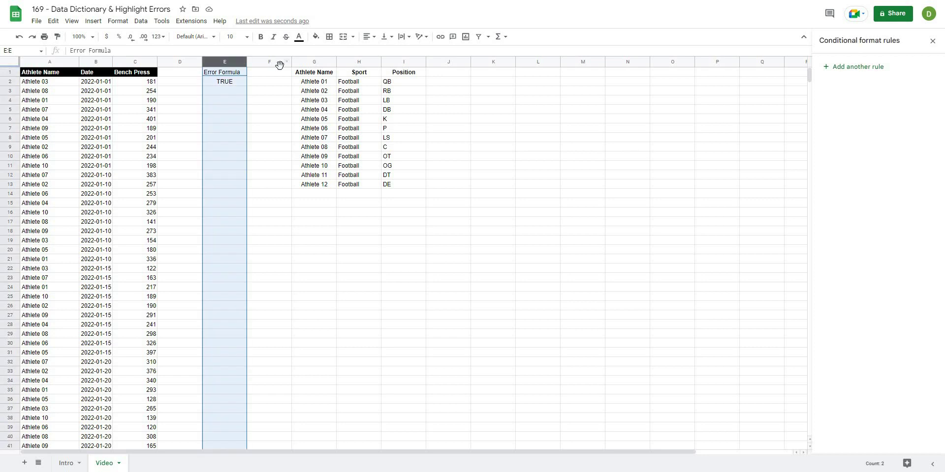
pyautogui.press('Delete')
pyautogui.click(286, 121)
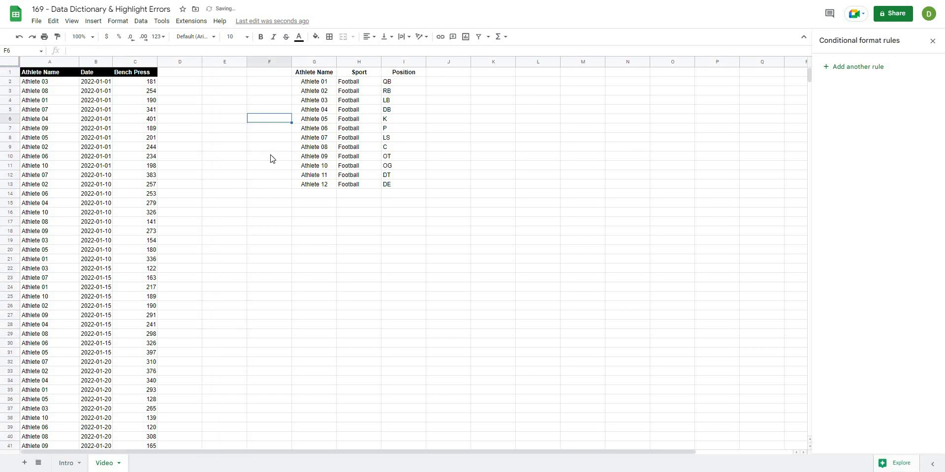
# Step: Insert two blank columns at B and head them Sport and Position
pyautogui.rightClick(95, 61)
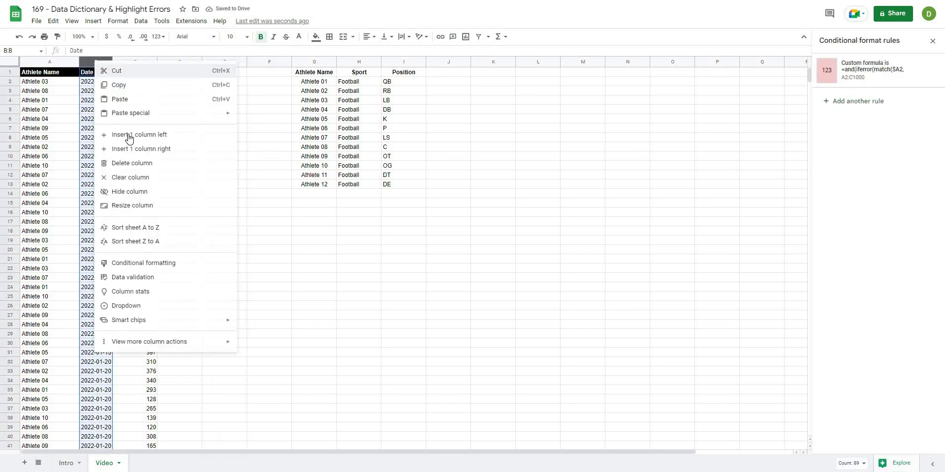
pyautogui.click(137, 135)
pyautogui.rightClick(93, 61)
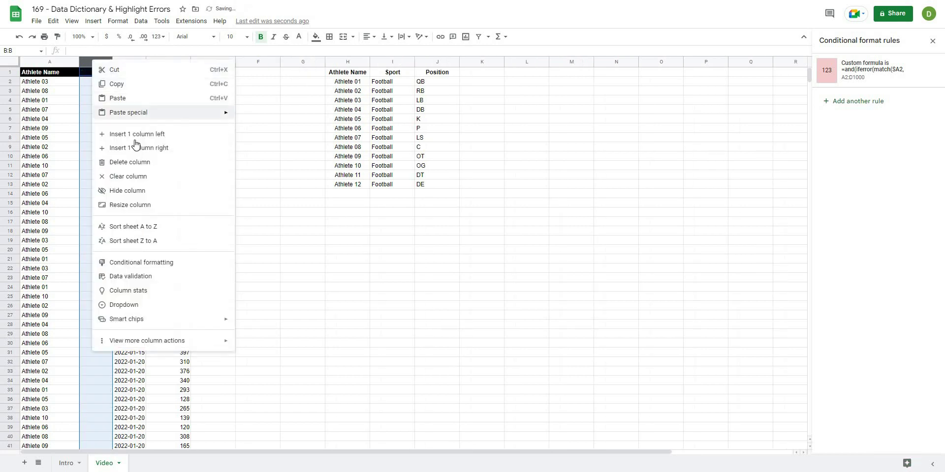
pyautogui.click(226, 131)
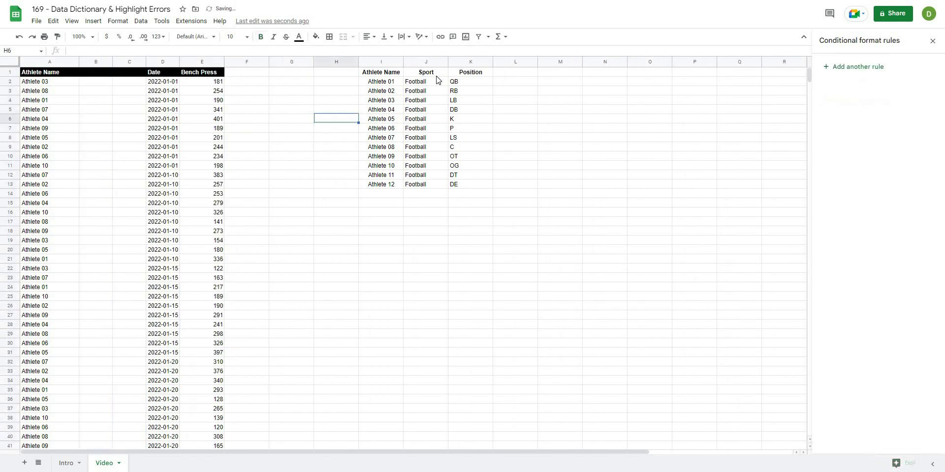
pyautogui.click(90, 75)
pyautogui.write('Sp')
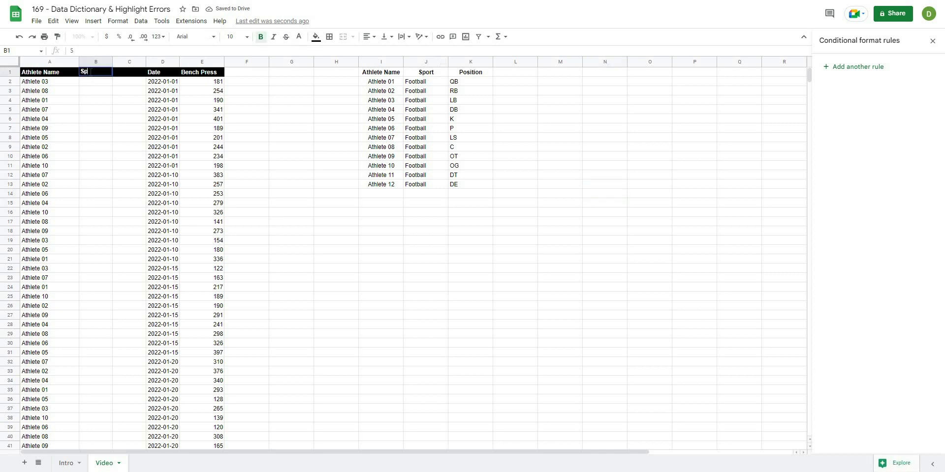
pyautogui.write('ort')
pyautogui.press('Tab')
pyautogui.write('Position')
pyautogui.press('Return')
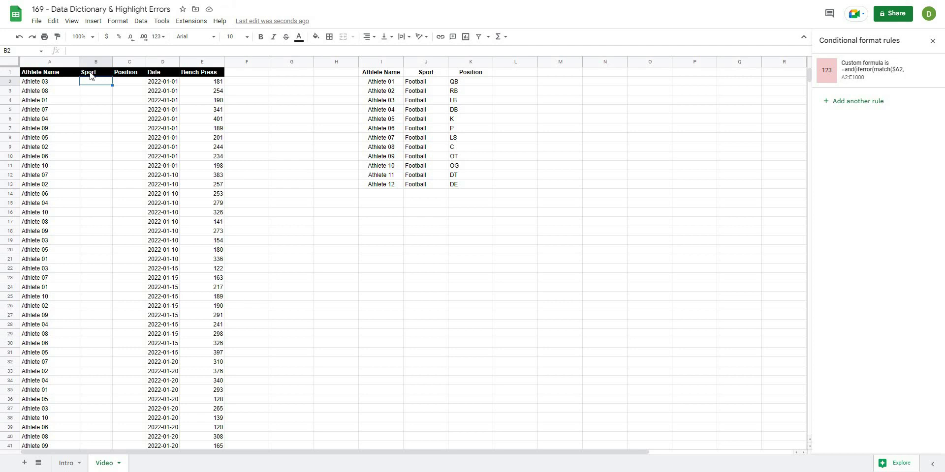
# Step: Enter =vlookup(A2, I:K, 2, false) in B2 to look up the athlete's Sport
pyautogui.write('=vlooku')
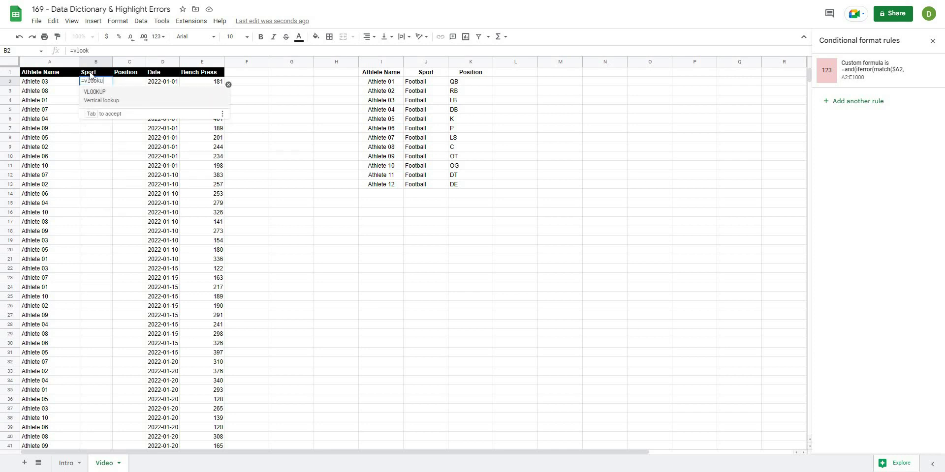
pyautogui.write('p(')
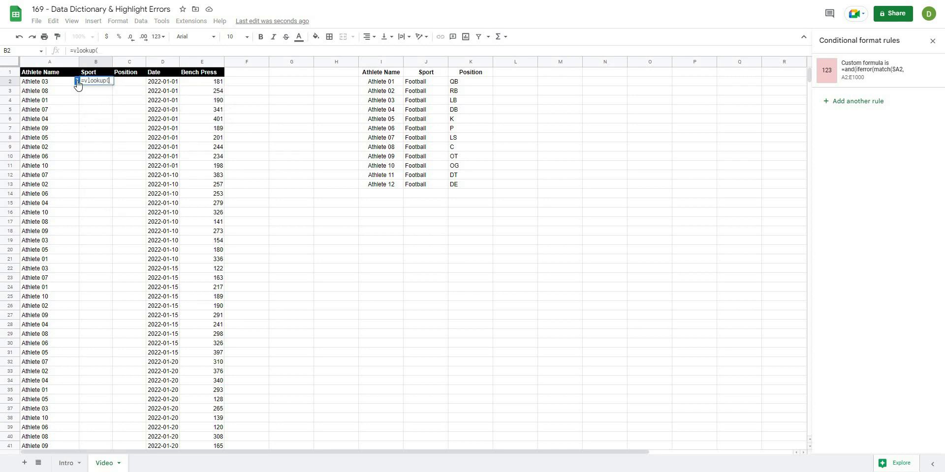
pyautogui.click(77, 80)
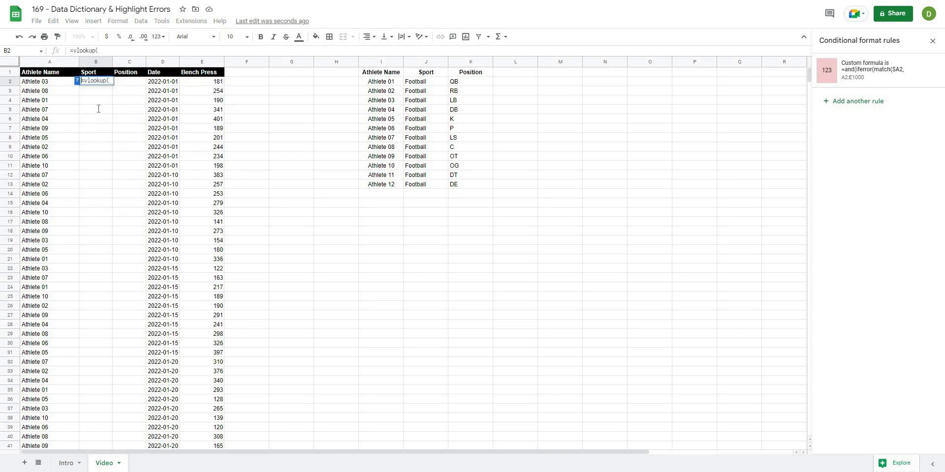
pyautogui.click(49, 85)
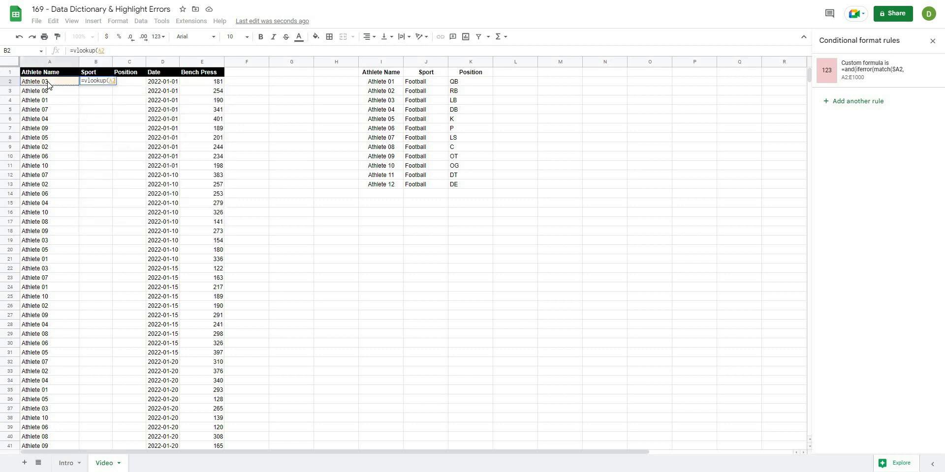
pyautogui.write(',')
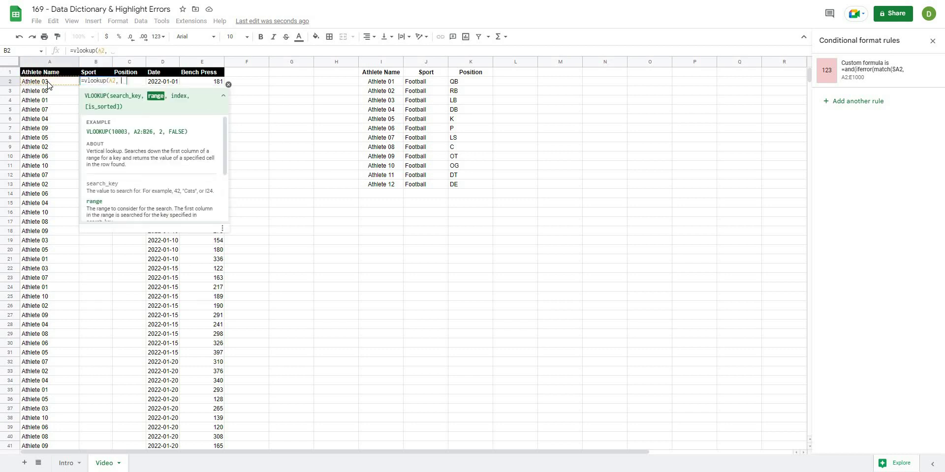
pyautogui.click(382, 62)
pyautogui.keyDown('shift'); pyautogui.click(471, 61); pyautogui.keyUp('shift')
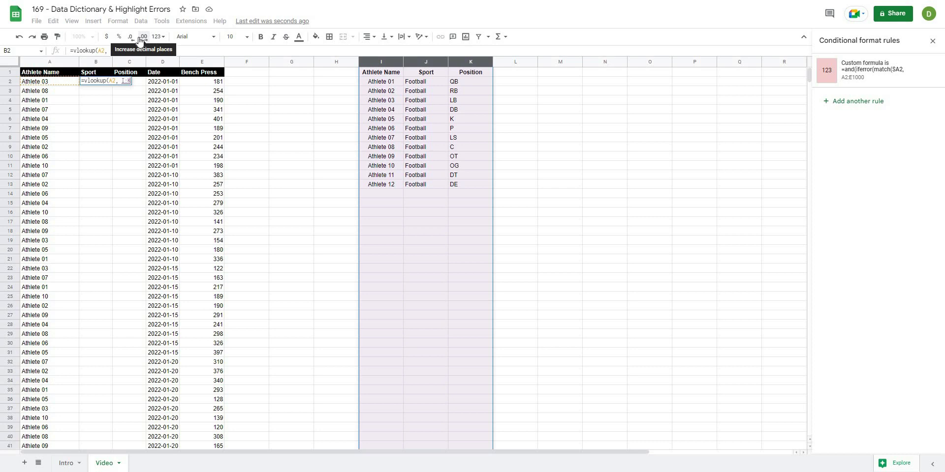
pyautogui.write(',')
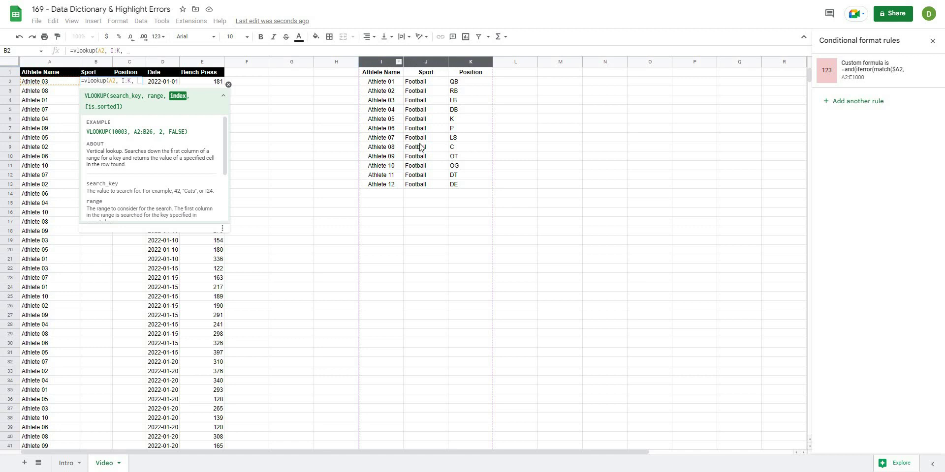
pyautogui.write('3')
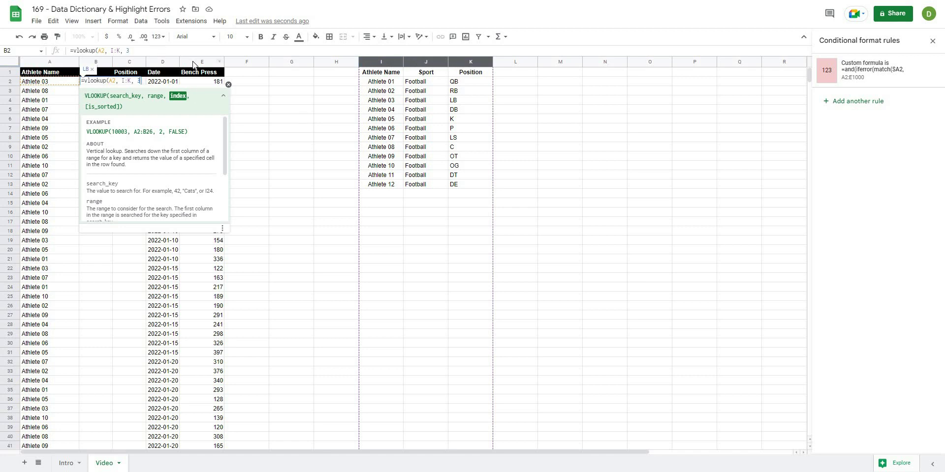
pyautogui.press('BackSpace')
pyautogui.write('2, ')
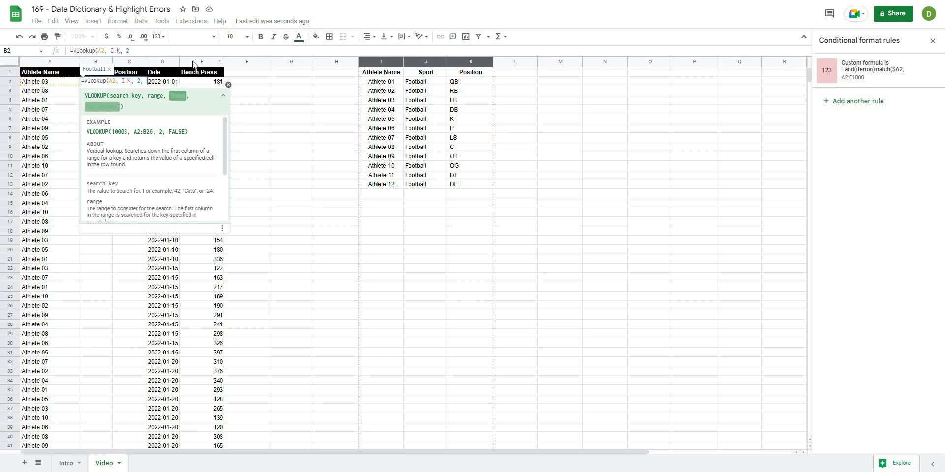
pyautogui.write('fal')
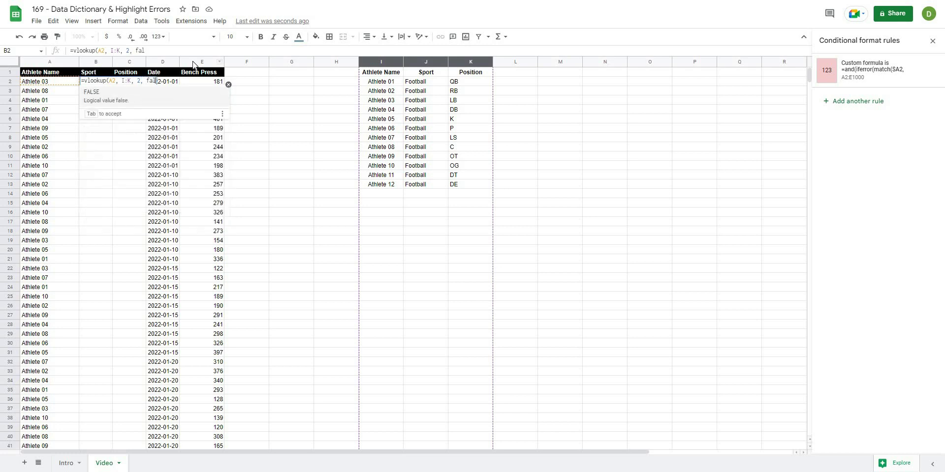
pyautogui.write('se)')
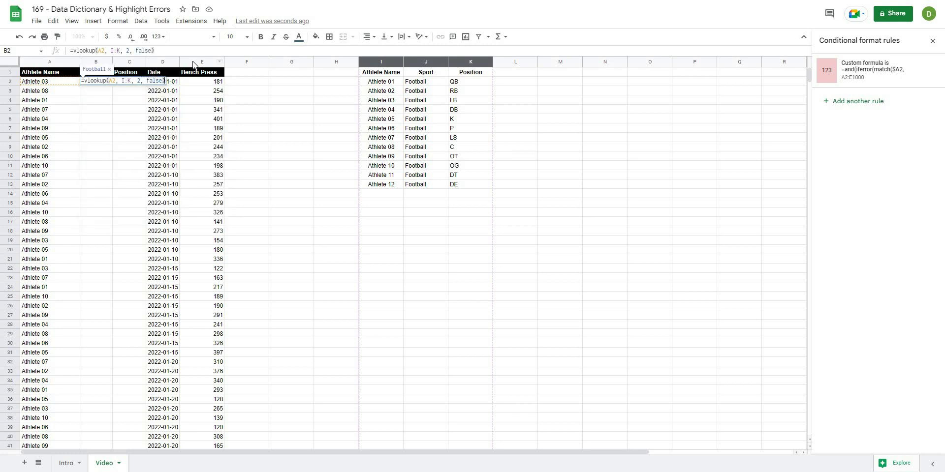
pyautogui.press('Return')
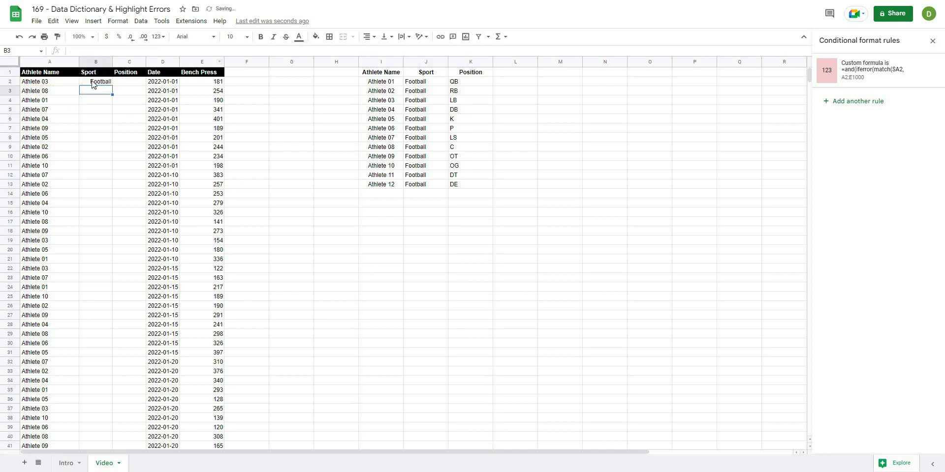
# Step: Copy the Sport formula down column B and check the results against the lookup table
pyautogui.press('Up')
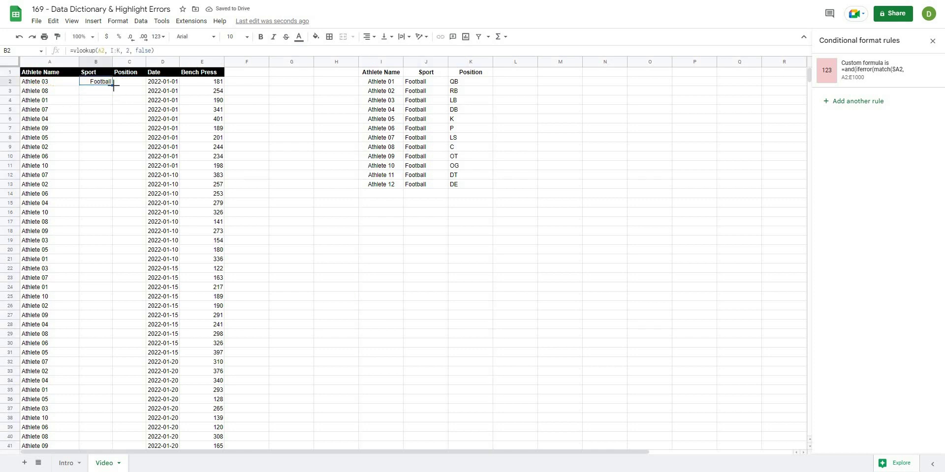
pyautogui.doubleClick(113, 85)
pyautogui.scroll(-5, 126, 154)
pyautogui.scroll(-5, 126, 154)
pyautogui.scroll(-5, 123, 153)
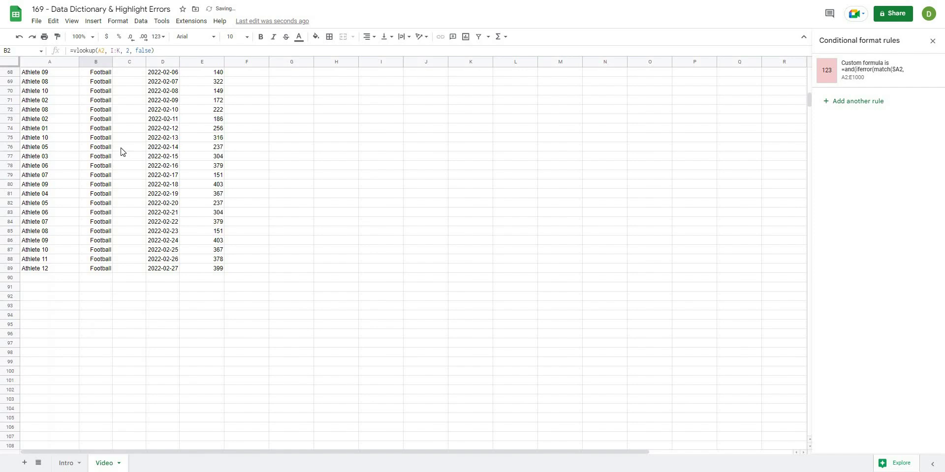
pyautogui.scroll(10, 123, 152)
pyautogui.scroll(10, 115, 147)
pyautogui.click(91, 129)
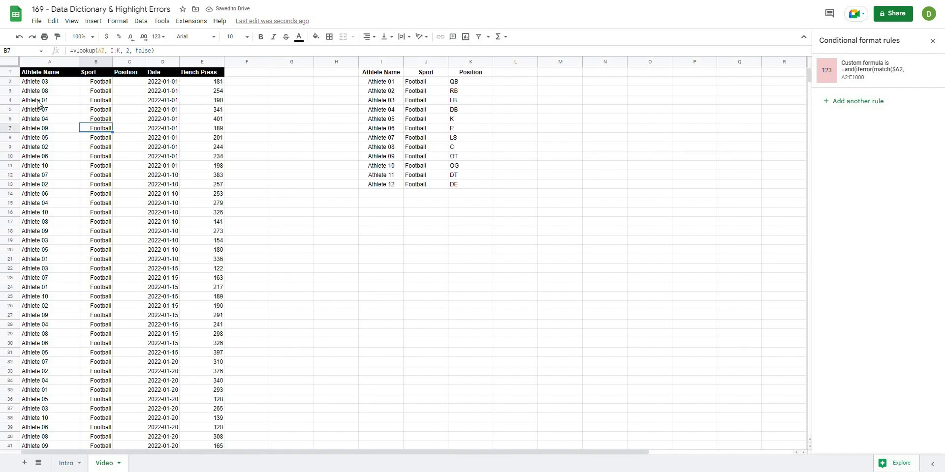
pyautogui.click(37, 104)
pyautogui.click(428, 109)
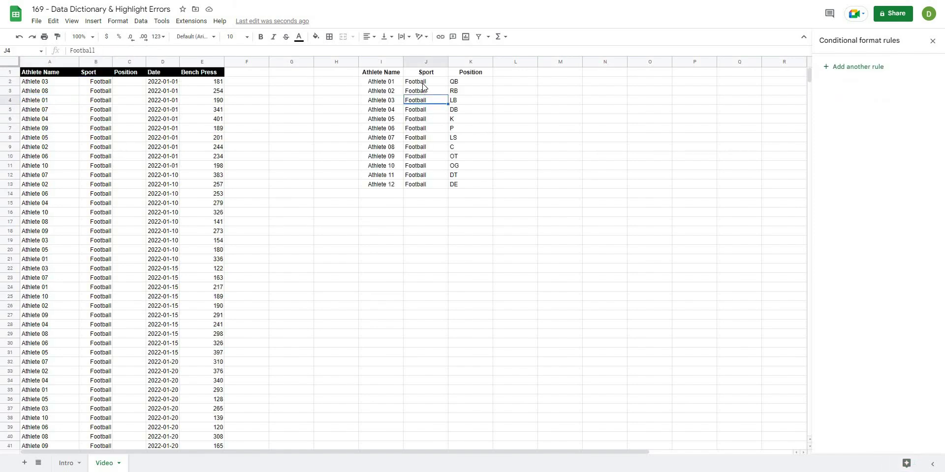
# Step: Change Athlete 01's sport in J2 to Soccer and check the Sport column updates
pyautogui.click(422, 84)
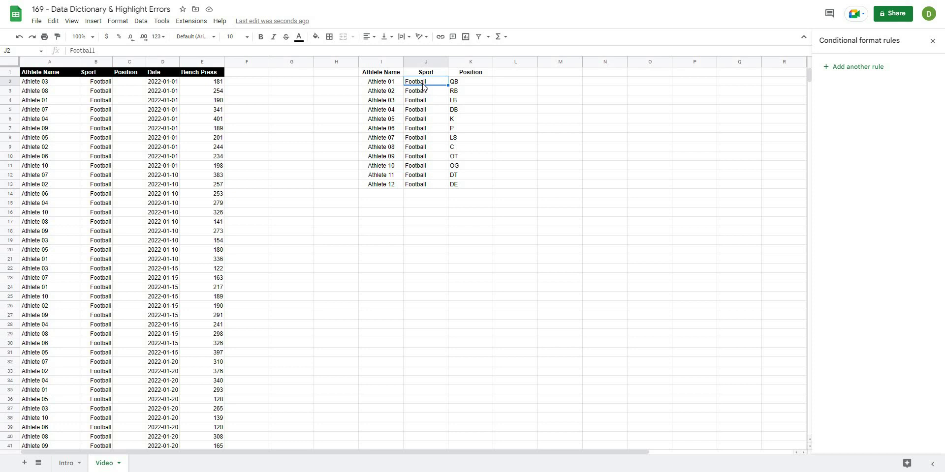
pyautogui.write('Soccer')
pyautogui.press('Return')
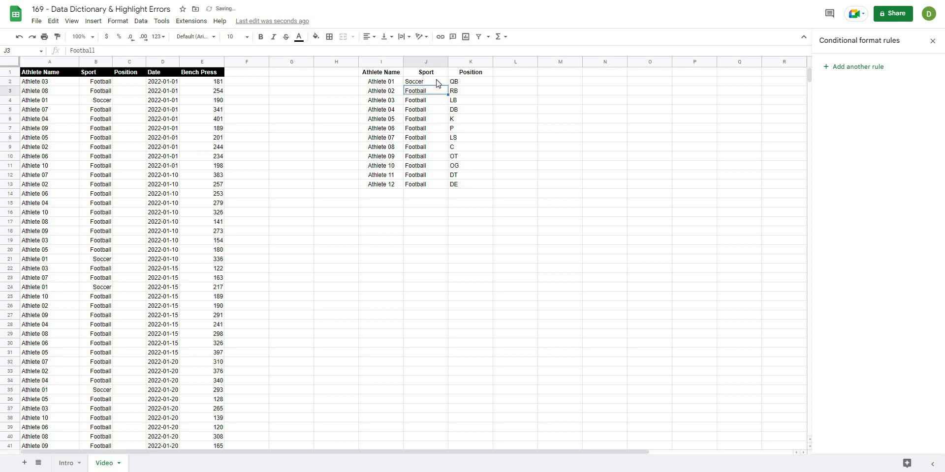
pyautogui.moveTo(425, 82); pyautogui.dragTo(425, 184)
pyautogui.click(350, 249)
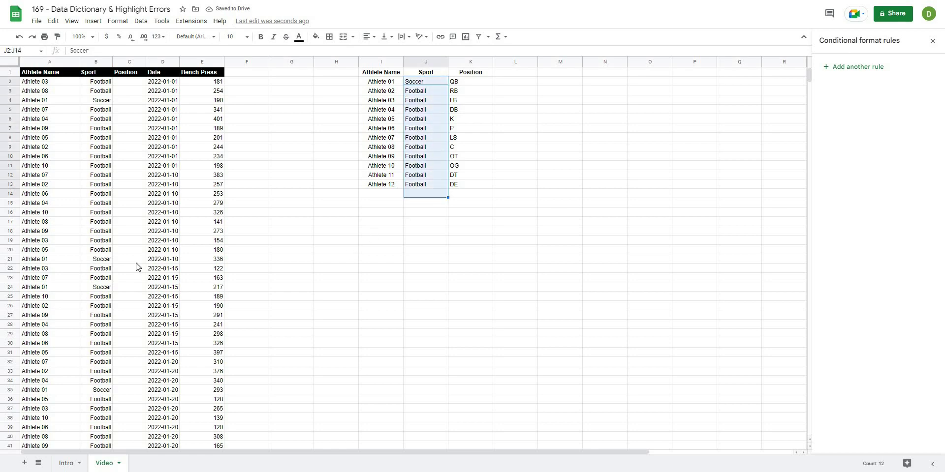
pyautogui.click(104, 261)
pyautogui.scroll(-3, 104, 267)
pyautogui.scroll(-3, 105, 267)
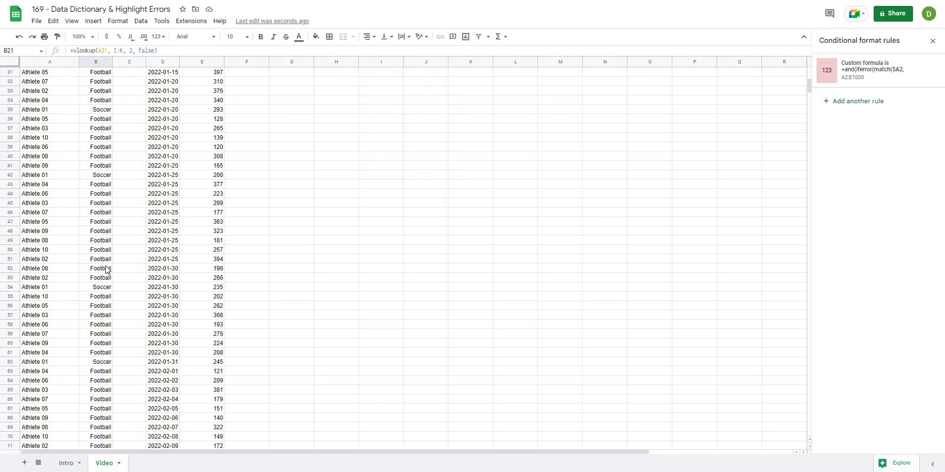
pyautogui.scroll(-3, 105, 267)
pyautogui.scroll(5, 104, 267)
pyautogui.scroll(5, 104, 267)
pyautogui.scroll(2, 430, 88)
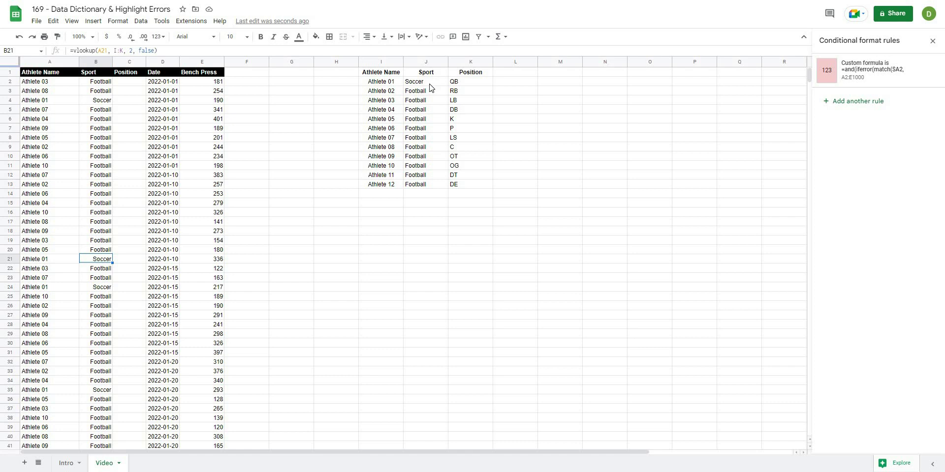
# Step: Restore Athlete 01's sport in the lookup table to Football
pyautogui.click(420, 81)
pyautogui.write('Football')
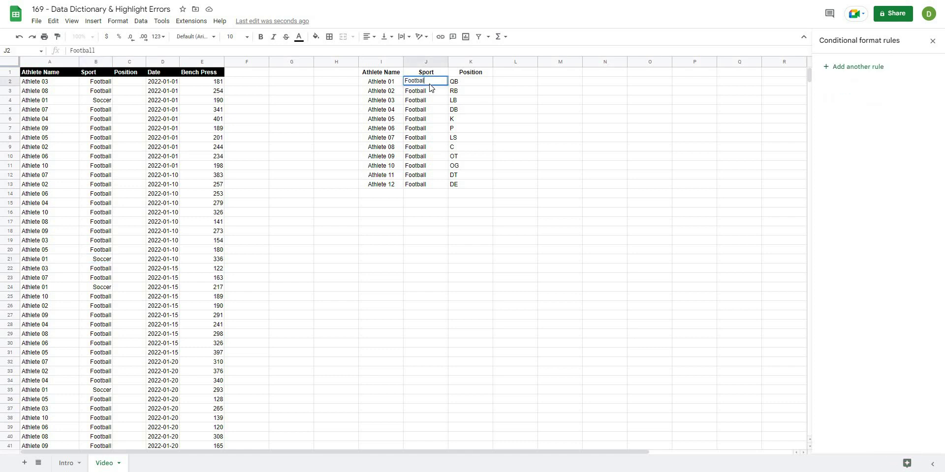
pyautogui.press('Return')
pyautogui.click(123, 83)
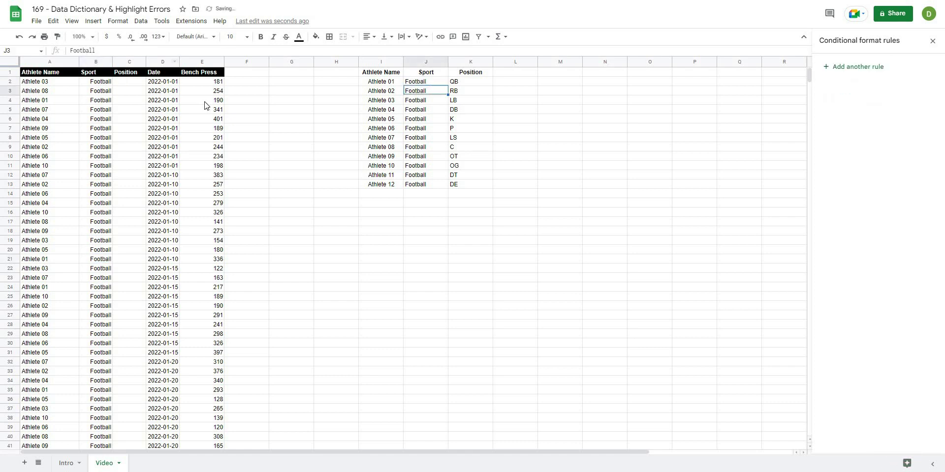
# Step: Enter =vlookup(A2, I:K, 3, false) in C2 and accept the autofill down the Position column
pyautogui.write('=')
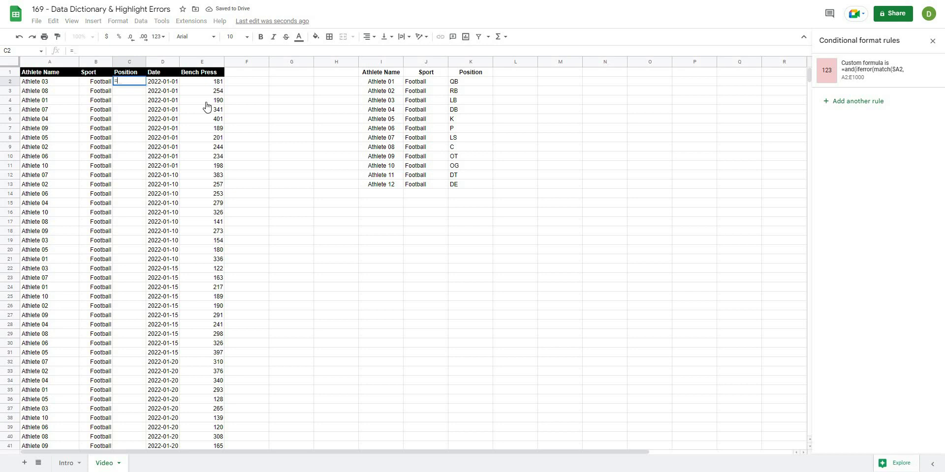
pyautogui.write('vlo')
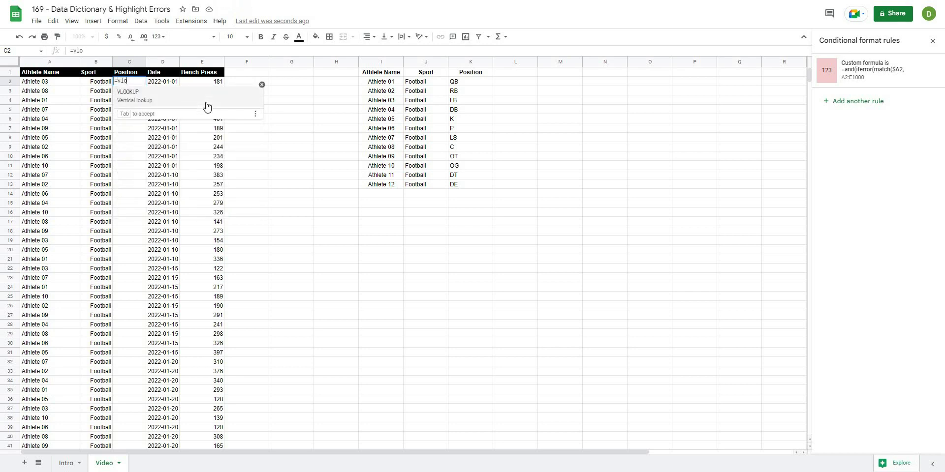
pyautogui.write('okup')
pyautogui.write('(')
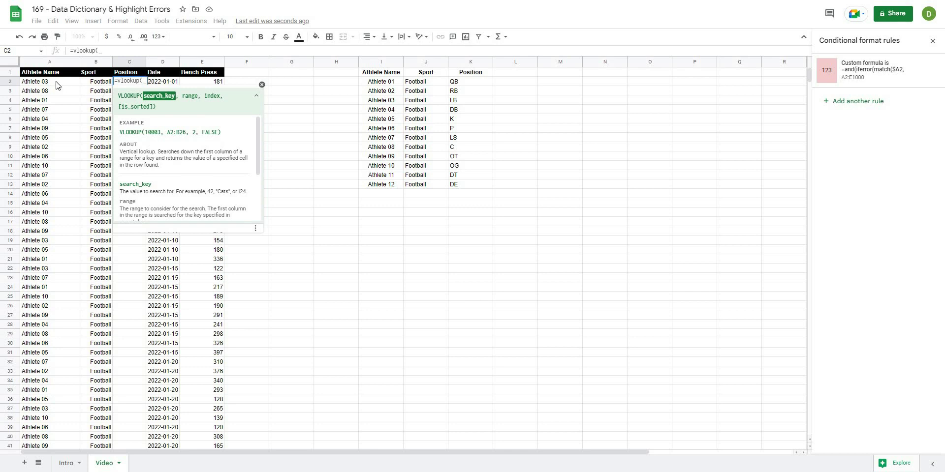
pyautogui.click(57, 86)
pyautogui.write(',')
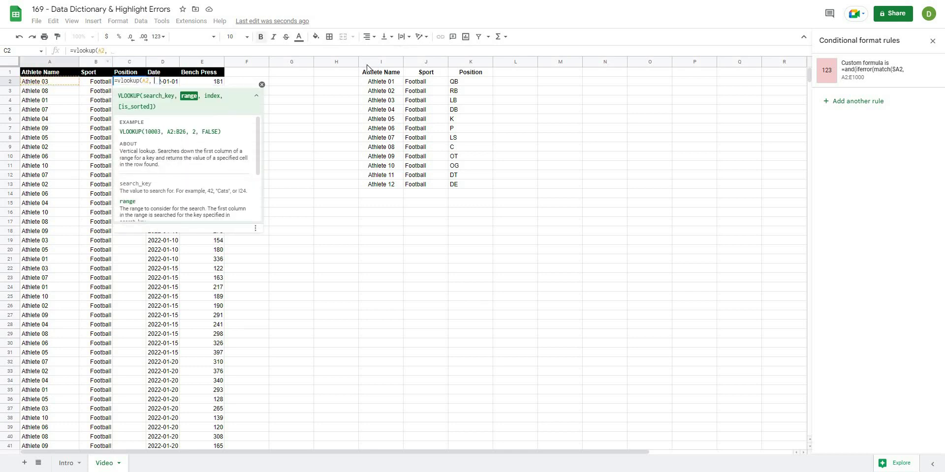
pyautogui.click(377, 62)
pyautogui.moveTo(377, 62); pyautogui.dragTo(462, 74)
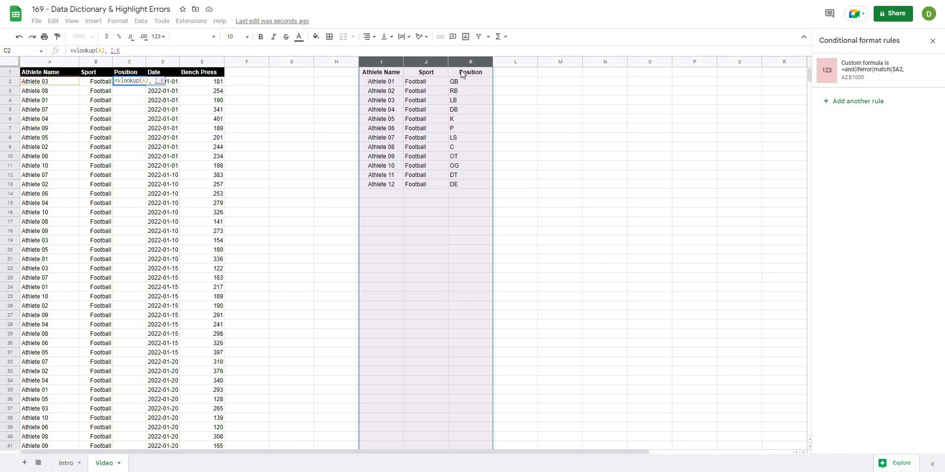
pyautogui.write(', 3')
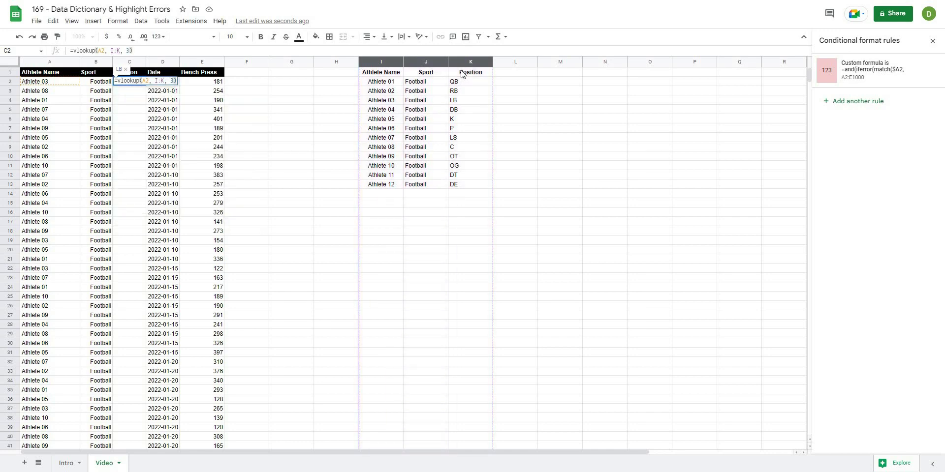
pyautogui.write(', false')
pyautogui.press('Return')
pyautogui.click(163, 146)
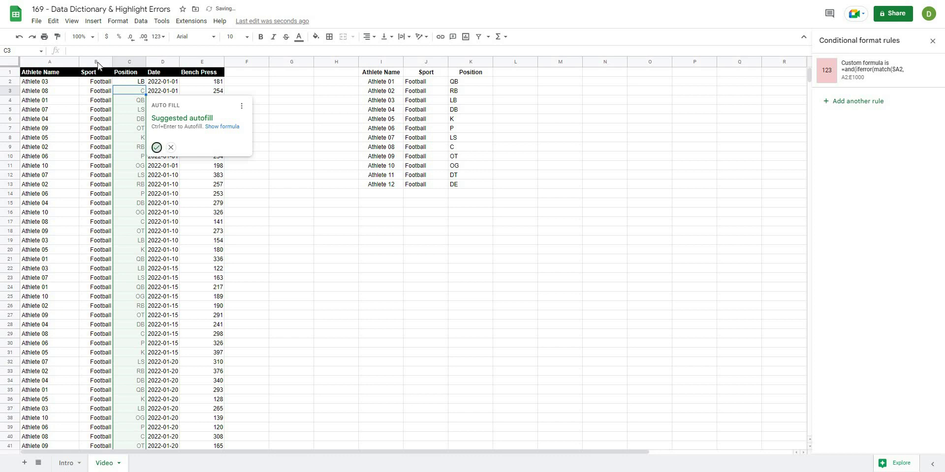
# Step: Resize the Sport and Position columns B:C to fit their contents
pyautogui.moveTo(95, 61); pyautogui.dragTo(143, 60)
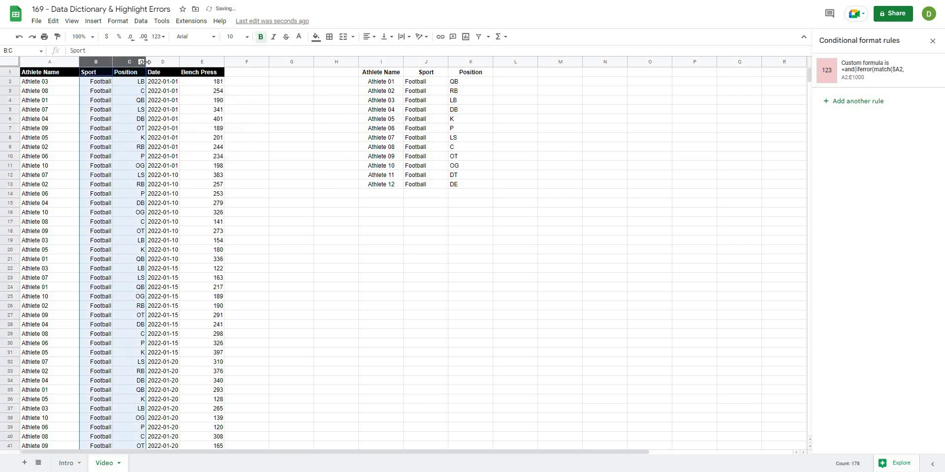
pyautogui.doubleClick(146, 60)
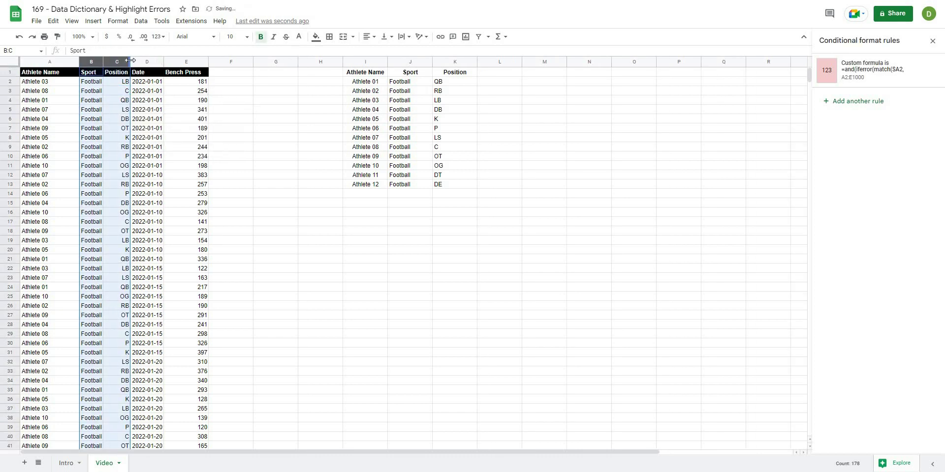
pyautogui.moveTo(190, 59); pyautogui.dragTo(212, 76)
pyautogui.click(350, 155)
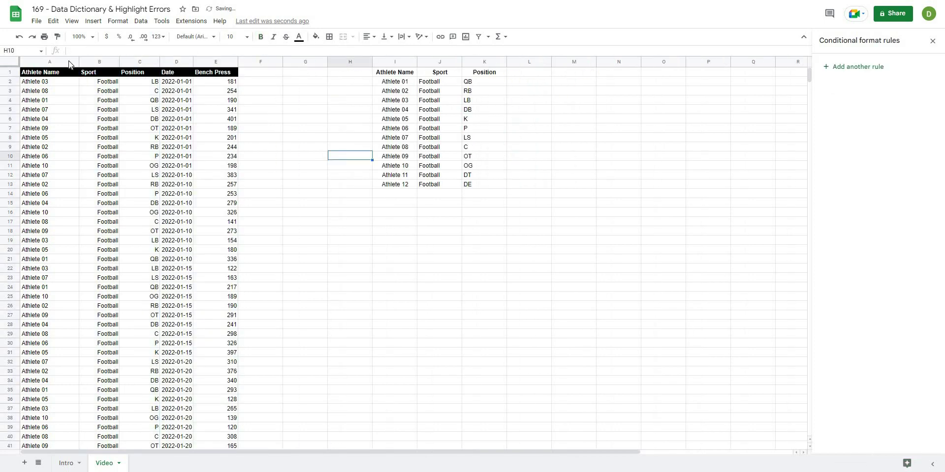
# Step: Center-align the Sport through Bench Press columns B:E
pyautogui.keyDown('shift'); pyautogui.click(201, 66); pyautogui.keyUp('shift')
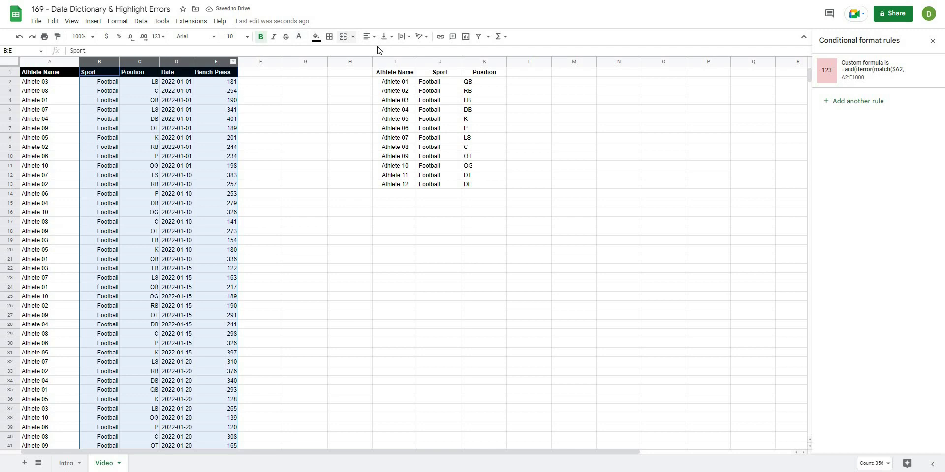
pyautogui.click(368, 37)
pyautogui.hotkey('ctrl', 'shift', 'e')
pyautogui.click(332, 197)
pyautogui.scroll(-8, 140, 296)
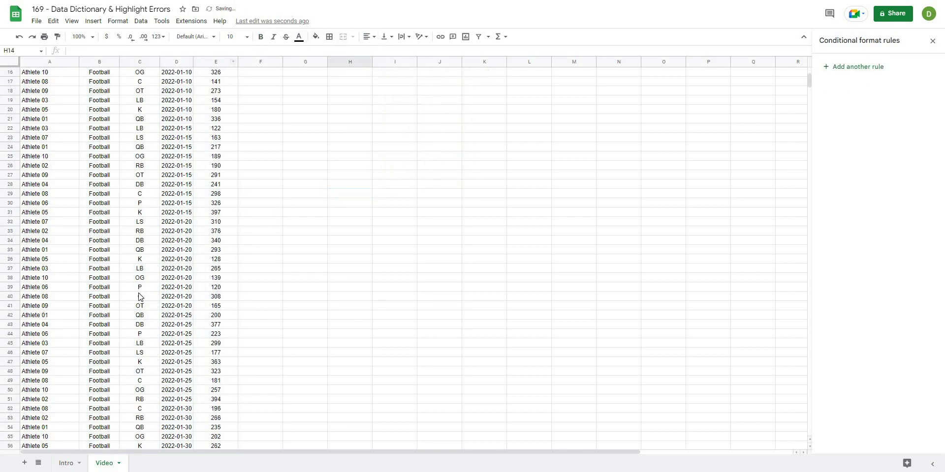
pyautogui.scroll(8, 142, 296)
pyautogui.click(350, 99)
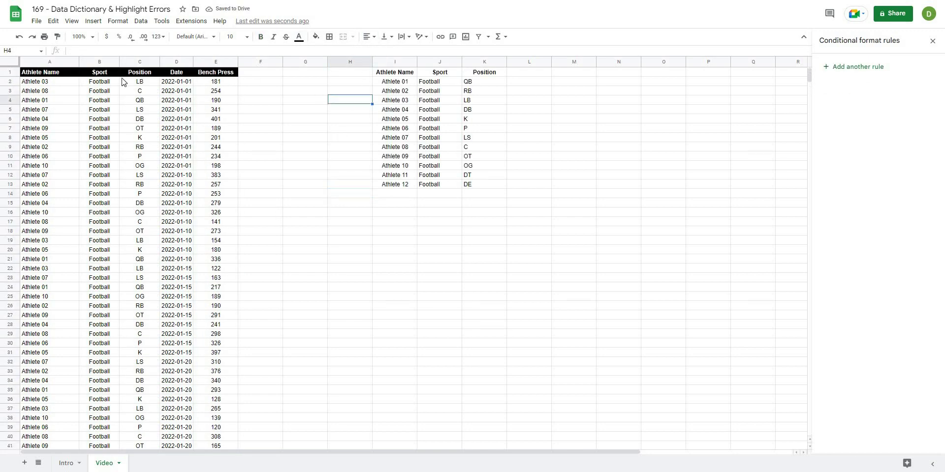
# Step: Inspect the row 2 lookup formulas and the Date column values
pyautogui.click(89, 84)
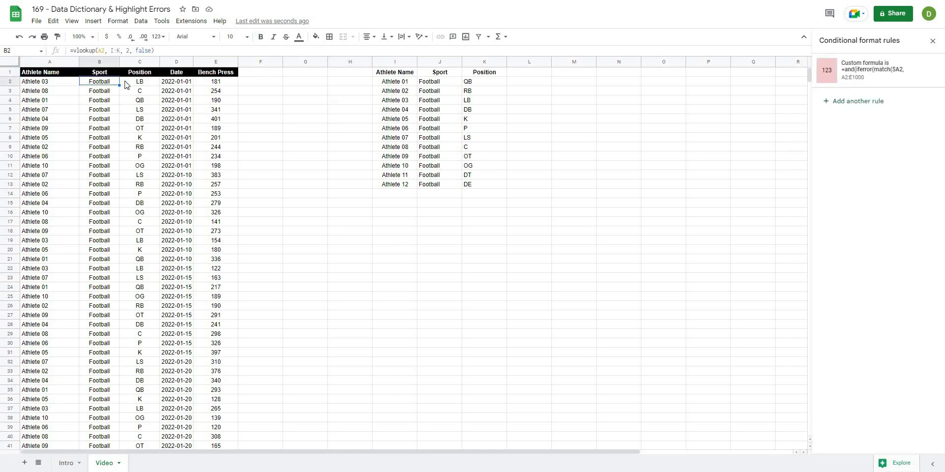
pyautogui.hotkey('shift', 'Right')
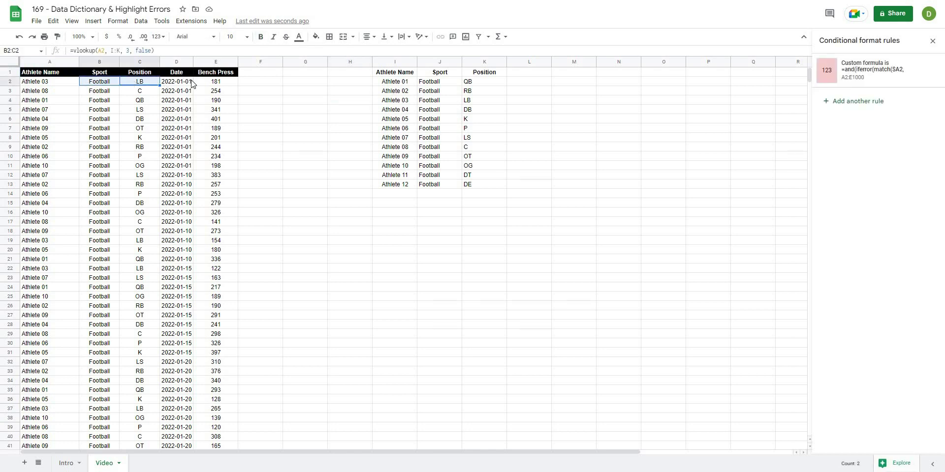
pyautogui.hotkey('shift', 'Right')
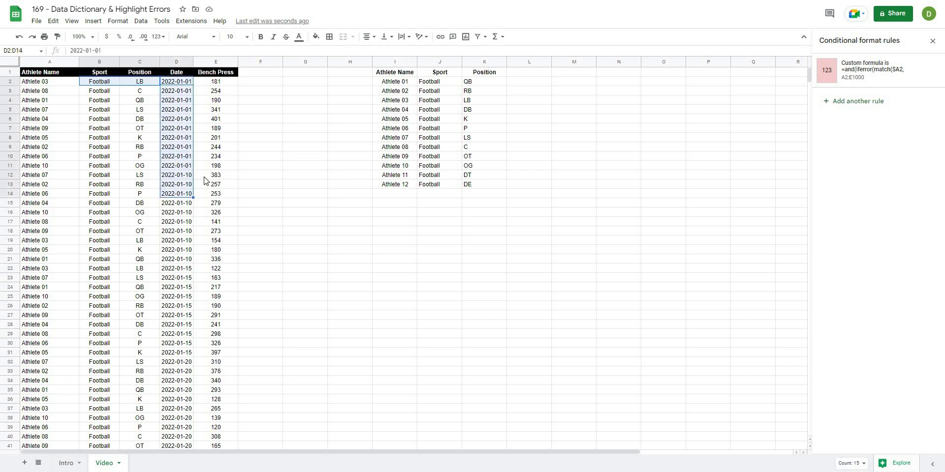
pyautogui.click(182, 120)
pyautogui.moveTo(182, 85); pyautogui.dragTo(184, 177)
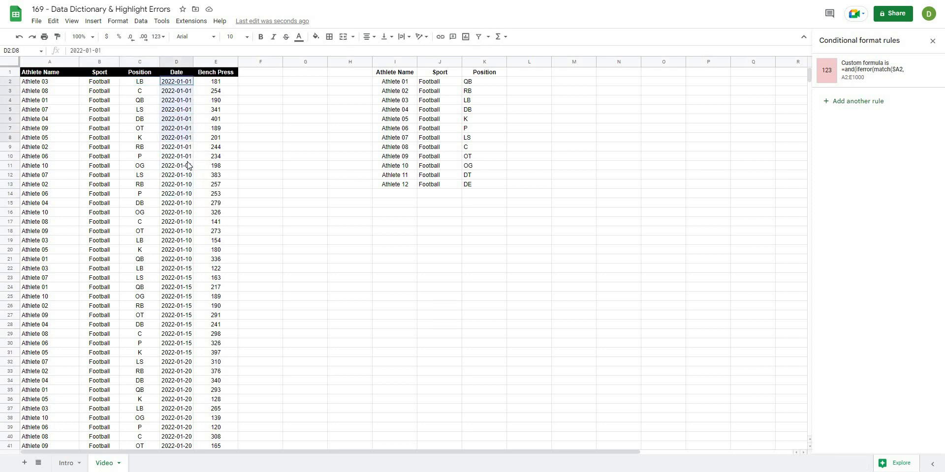
# Step: Give the Sport, Position and Date headers in B1:D1 a yellow fill and black text
pyautogui.click(261, 144)
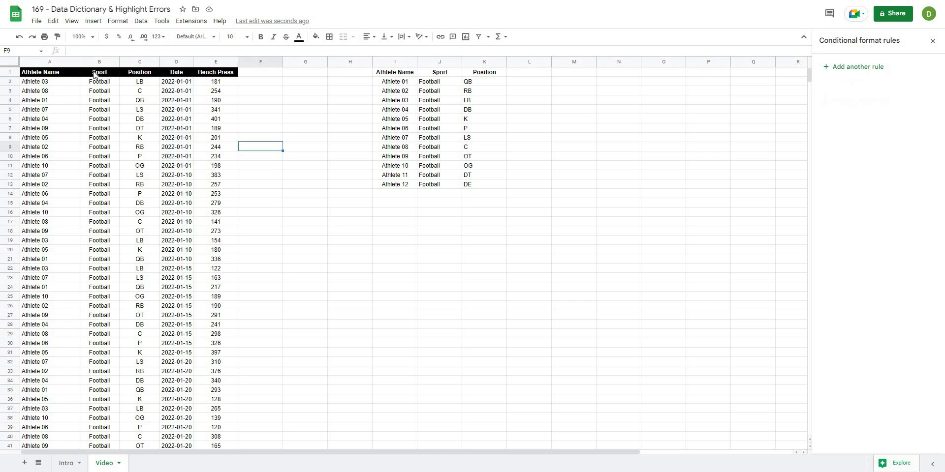
pyautogui.click(101, 74)
pyautogui.moveTo(176, 79); pyautogui.dragTo(176, 74)
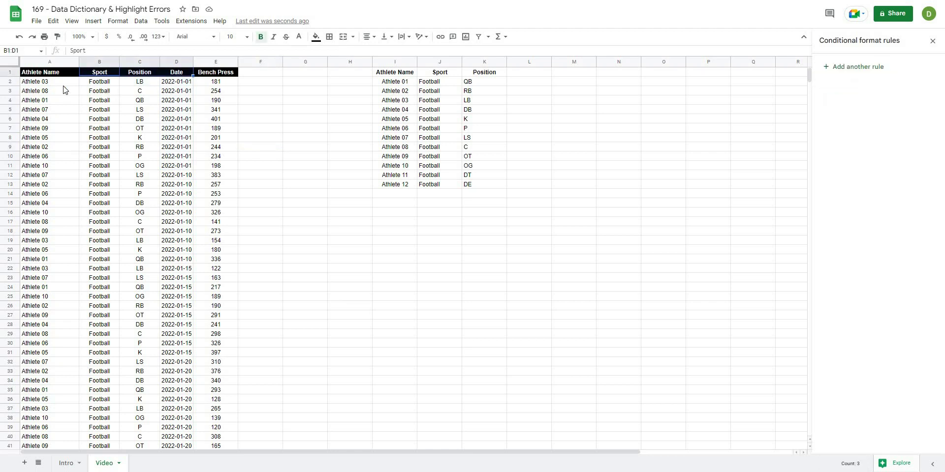
pyautogui.click(316, 36)
pyautogui.click(346, 76)
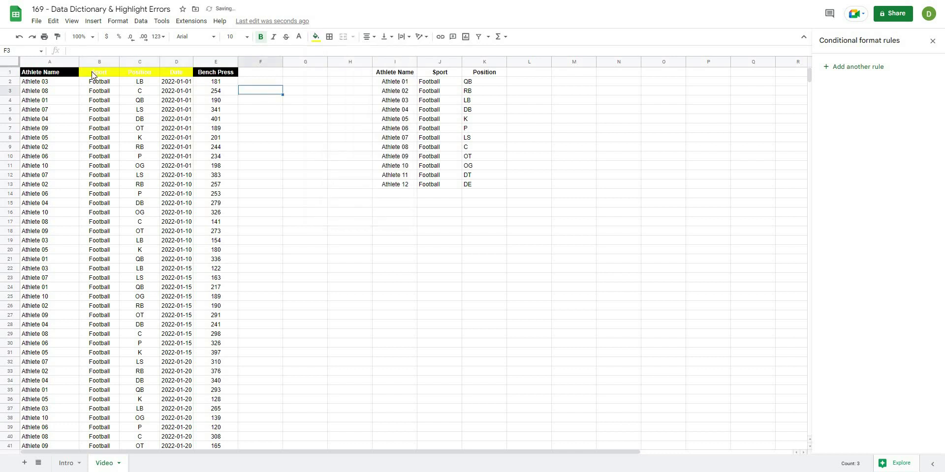
pyautogui.moveTo(96, 73); pyautogui.dragTo(186, 83)
pyautogui.hotkey('shift', 'Up')
pyautogui.click(299, 37)
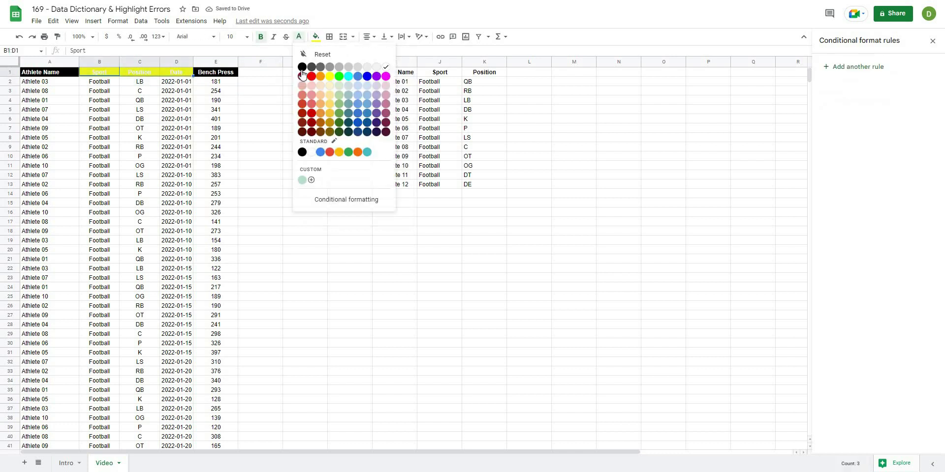
pyautogui.click(299, 67)
pyautogui.click(260, 82)
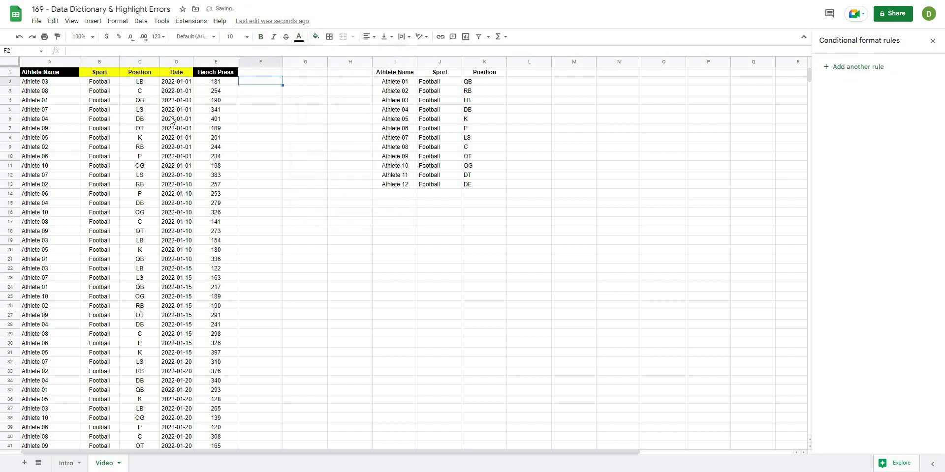
pyautogui.click(293, 146)
# Step: Close the Conditional format rules sidebar and review the finished athlete table
pyautogui.moveTo(394, 62); pyautogui.dragTo(485, 62)
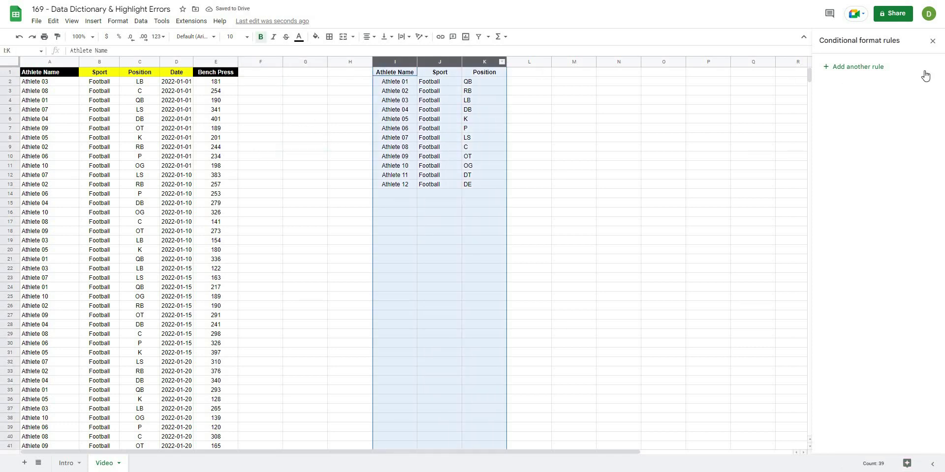
pyautogui.click(661, 128)
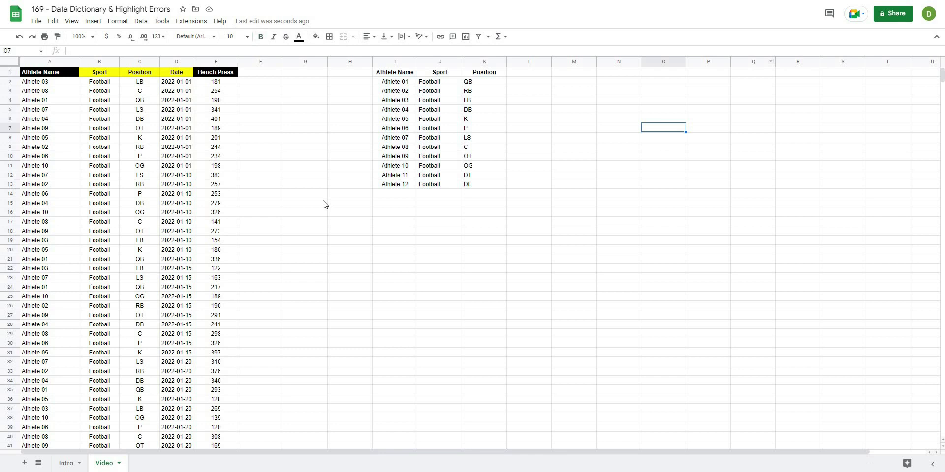
pyautogui.click(309, 188)
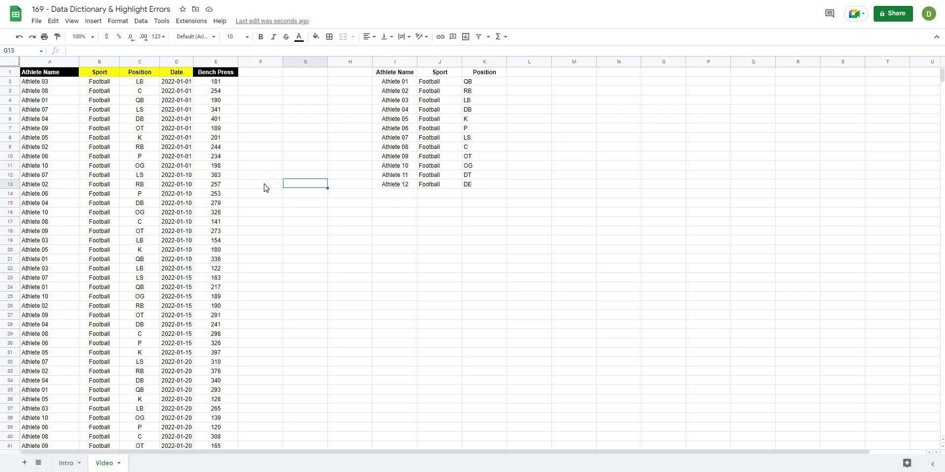
pyautogui.click(279, 120)
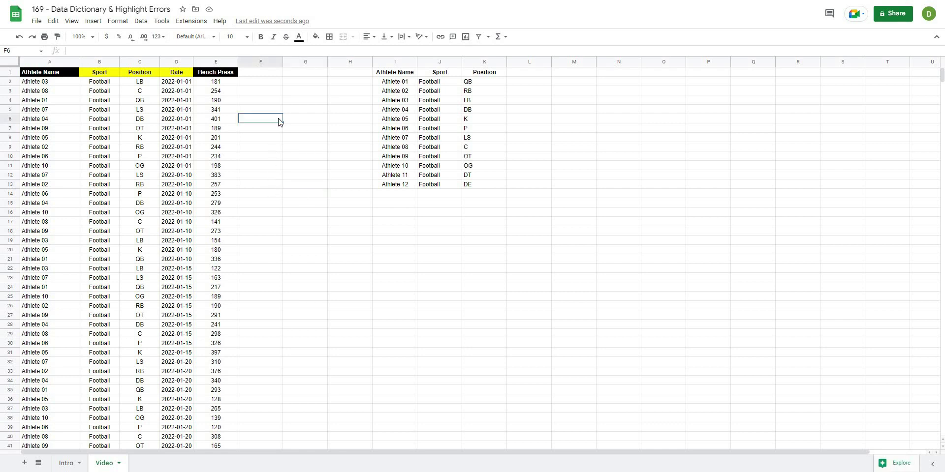